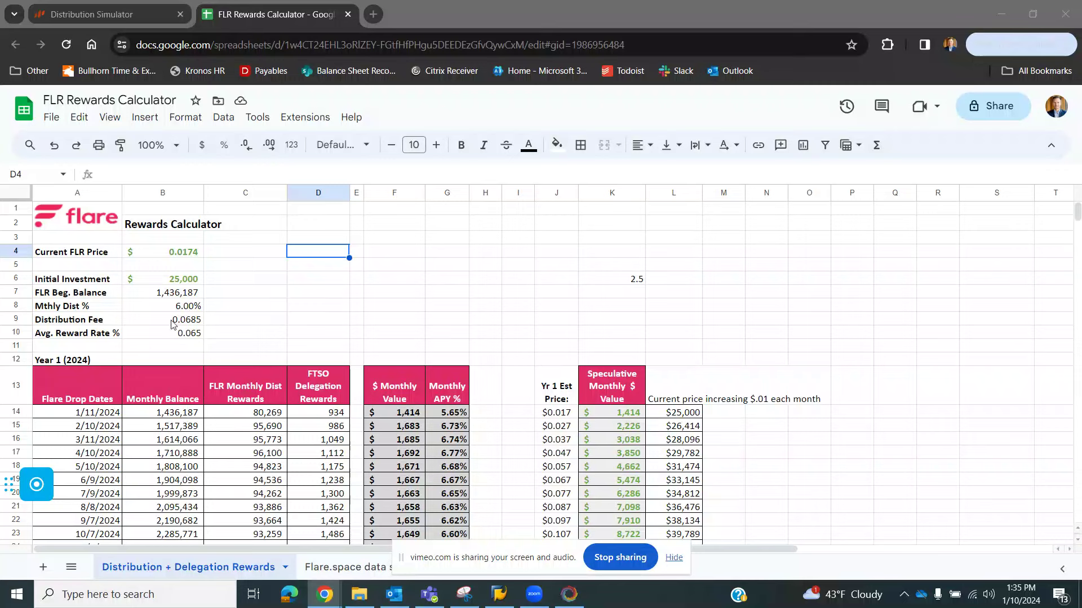
- Inspect the current FLR price and initial investment cells, and look through the Year 1 and Year 2 drop schedules
{"action": "left_click", "coordinate": [191, 256]}
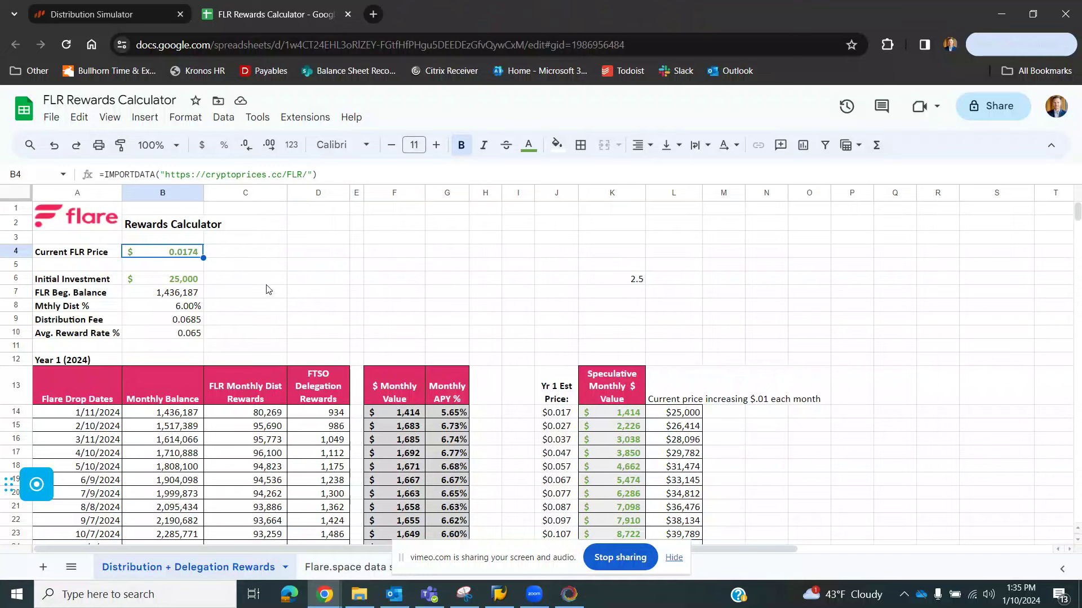
{"action": "left_click", "coordinate": [179, 280]}
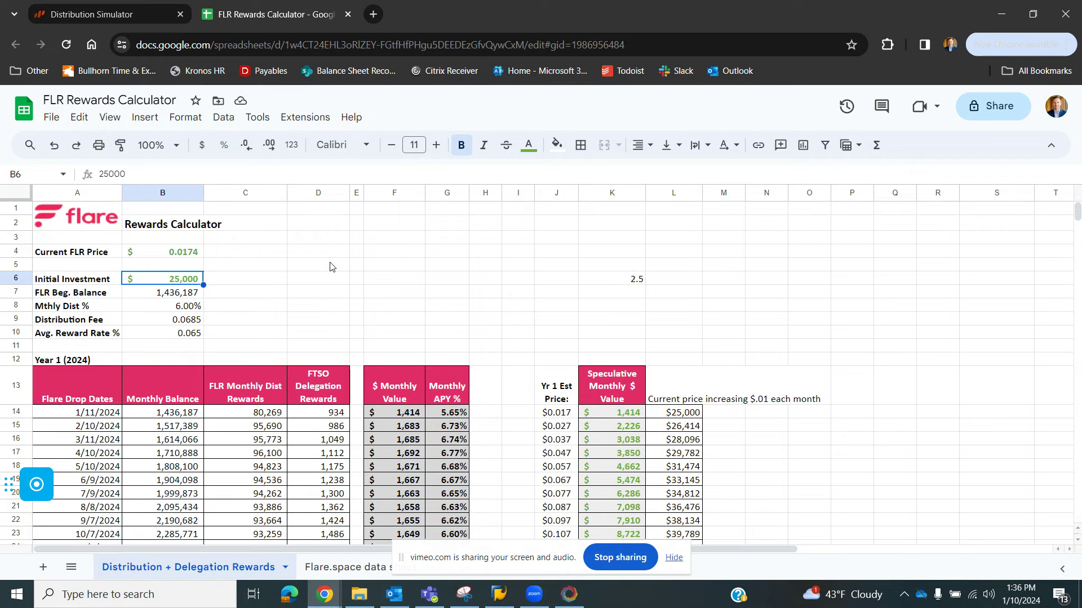
{"action": "scroll", "coordinate": [284, 281], "scroll_direction": "down", "scroll_amount": 1}
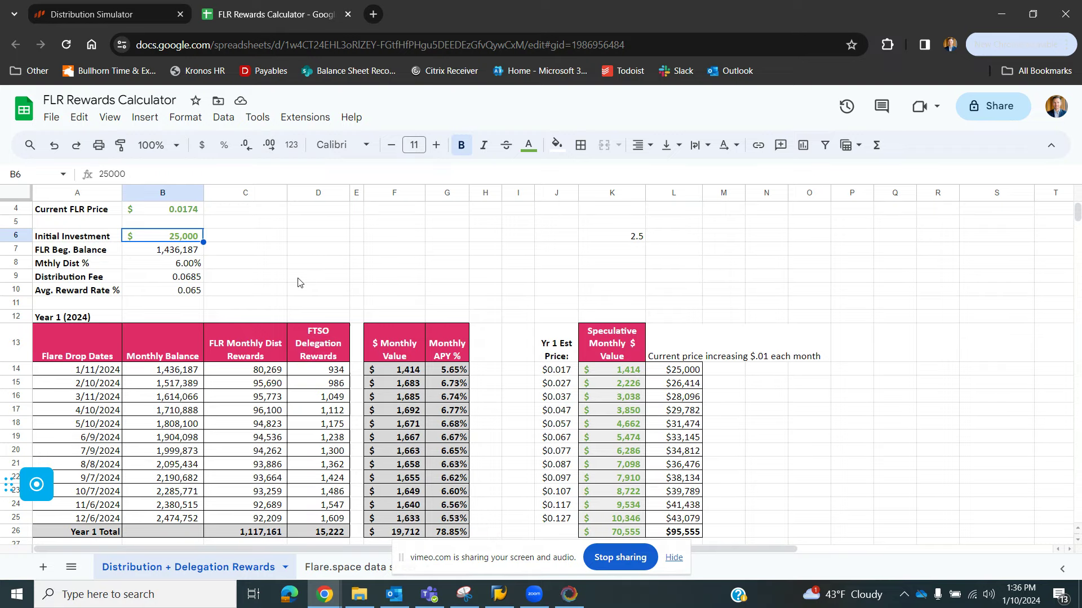
{"action": "scroll", "coordinate": [213, 379], "scroll_direction": "down", "scroll_amount": 6}
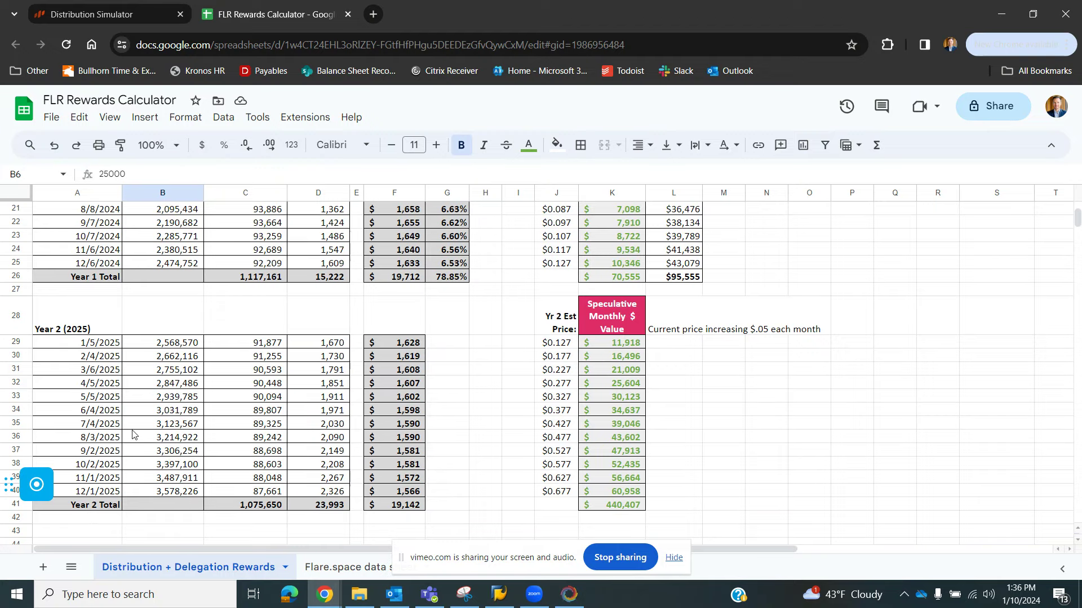
{"action": "scroll", "coordinate": [127, 425], "scroll_direction": "up", "scroll_amount": 4}
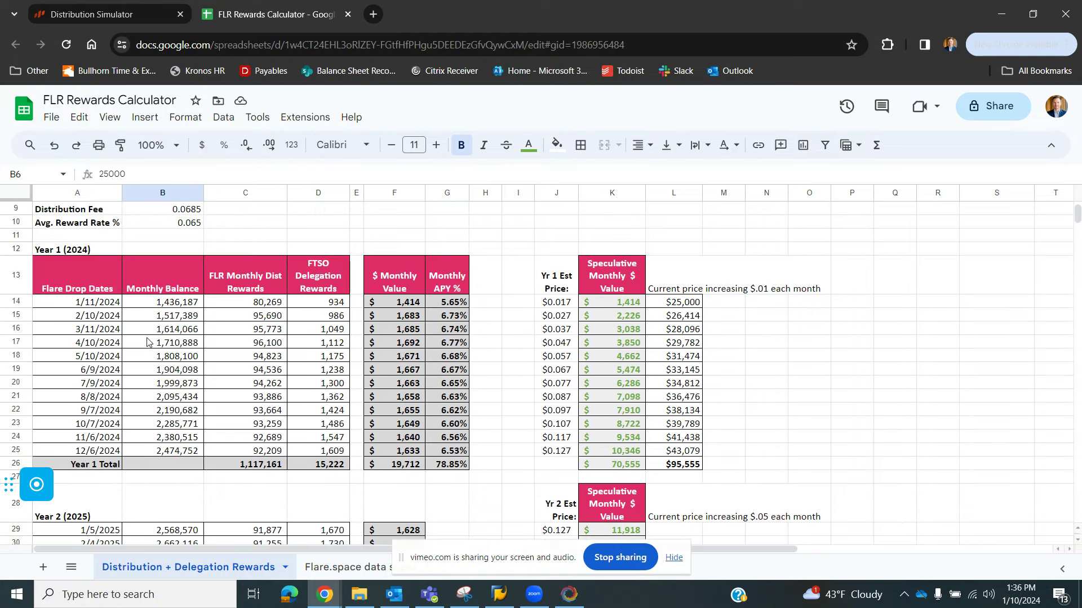
{"action": "scroll", "coordinate": [152, 347], "scroll_direction": "up", "scroll_amount": 1}
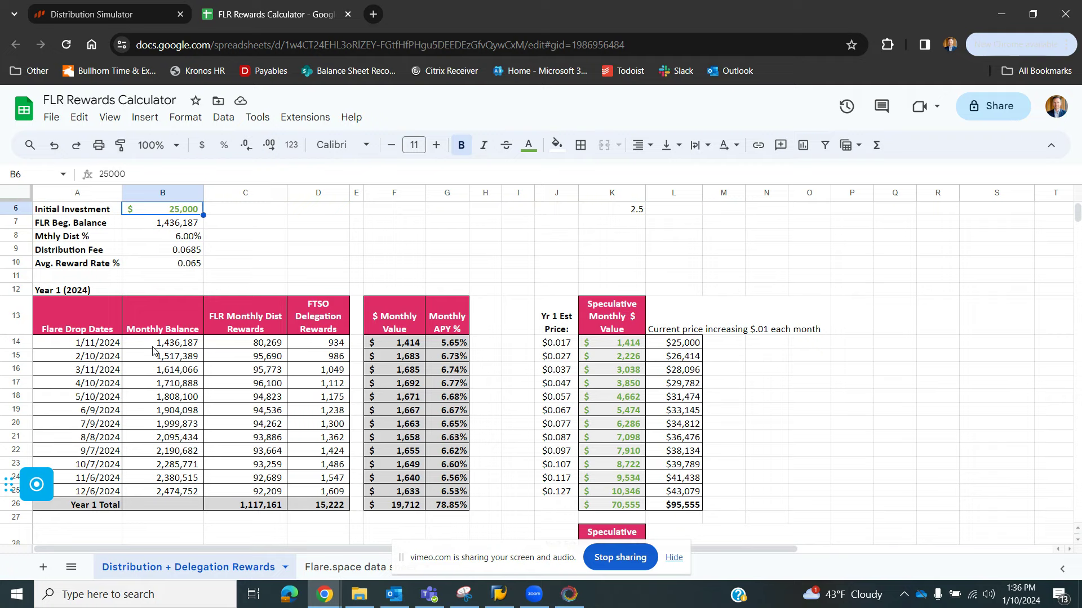
{"action": "scroll", "coordinate": [152, 355], "scroll_direction": "down", "scroll_amount": 5}
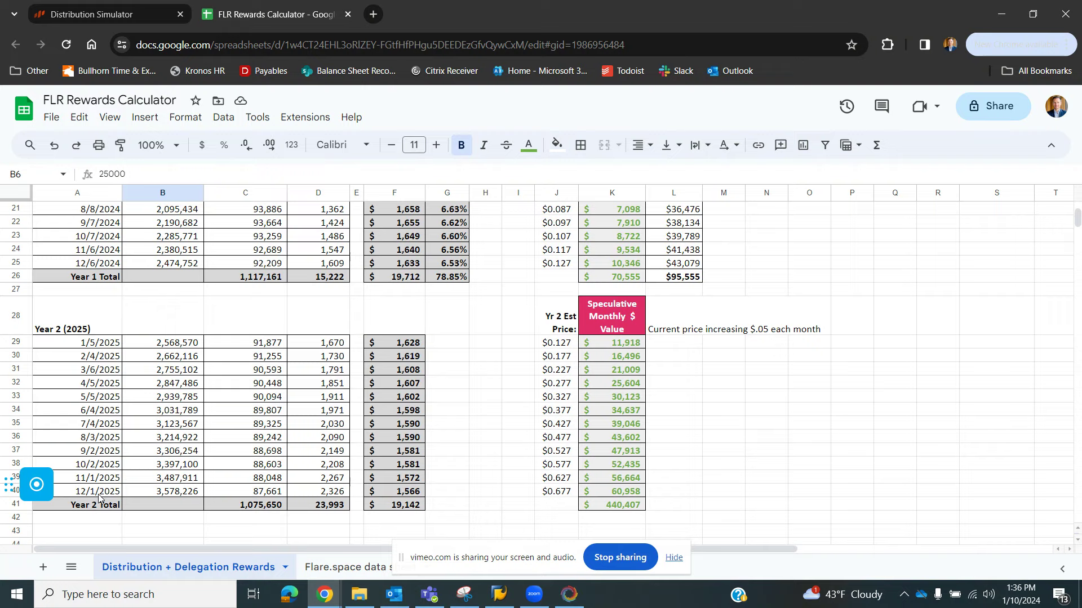
{"action": "scroll", "coordinate": [115, 485], "scroll_direction": "up", "scroll_amount": 7}
{"action": "scroll", "coordinate": [129, 475], "scroll_direction": "down", "scroll_amount": 3}
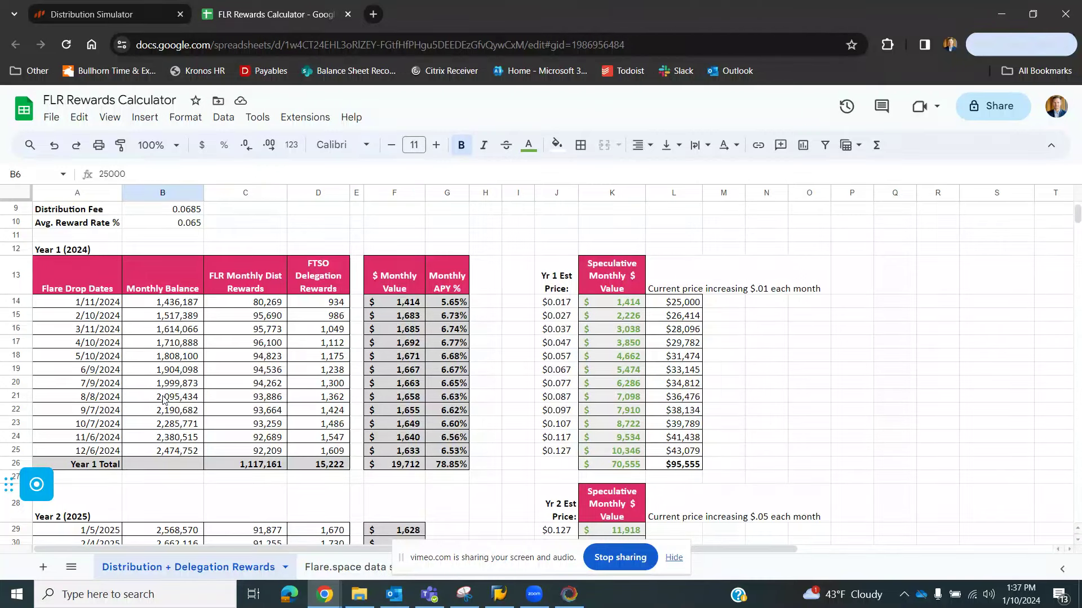
{"action": "scroll", "coordinate": [169, 403], "scroll_direction": "up", "scroll_amount": 3}
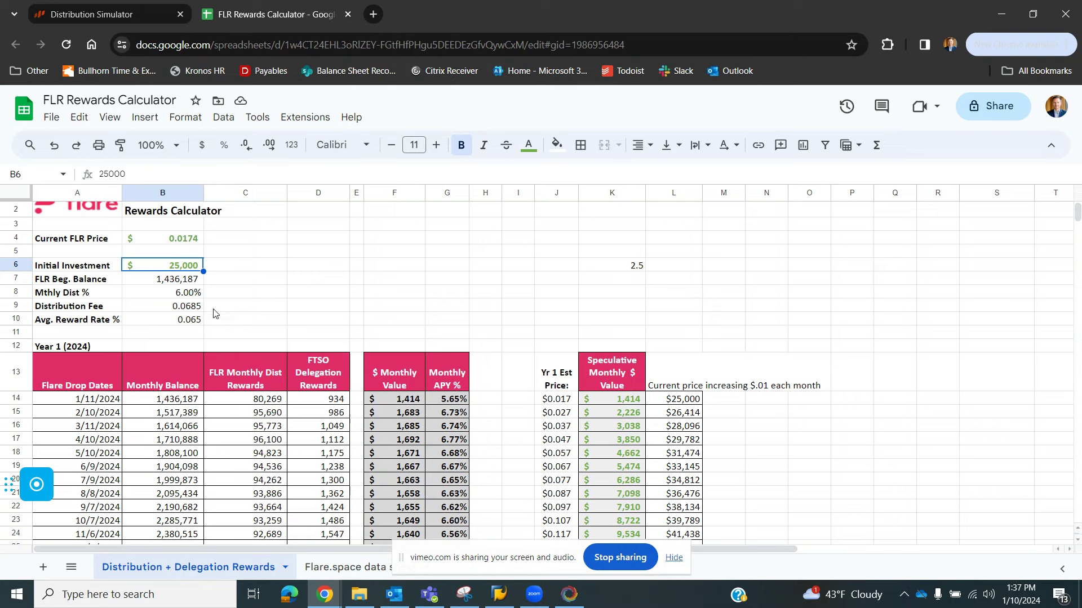
- Inspect the formula behind the monthly balance for the 1/11/2024 drop in the Year 1 table
{"action": "left_click", "coordinate": [173, 401]}
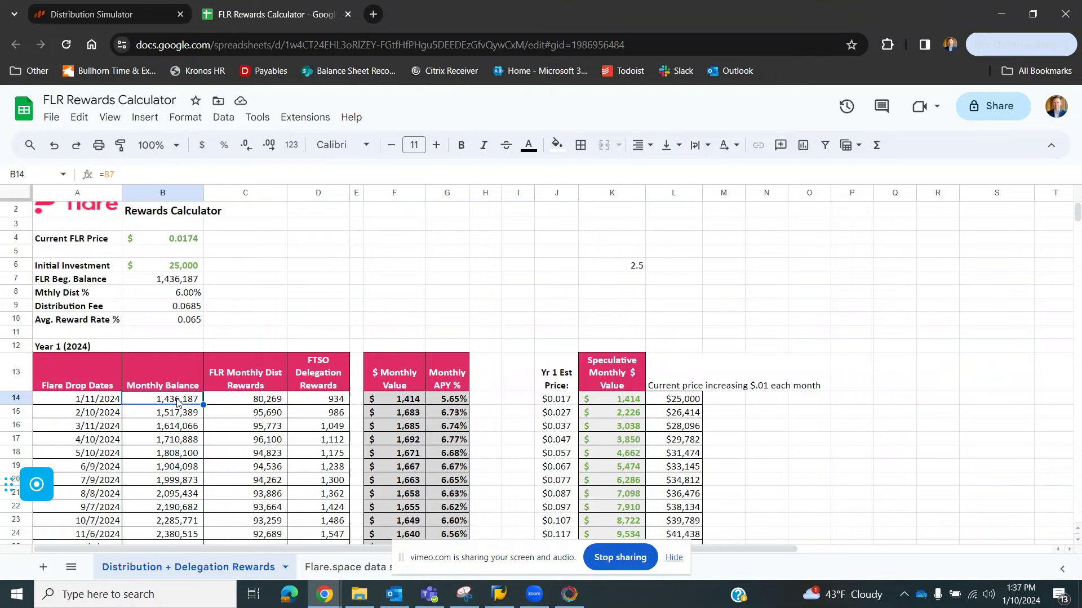
{"action": "scroll", "coordinate": [105, 422], "scroll_direction": "down", "scroll_amount": 1}
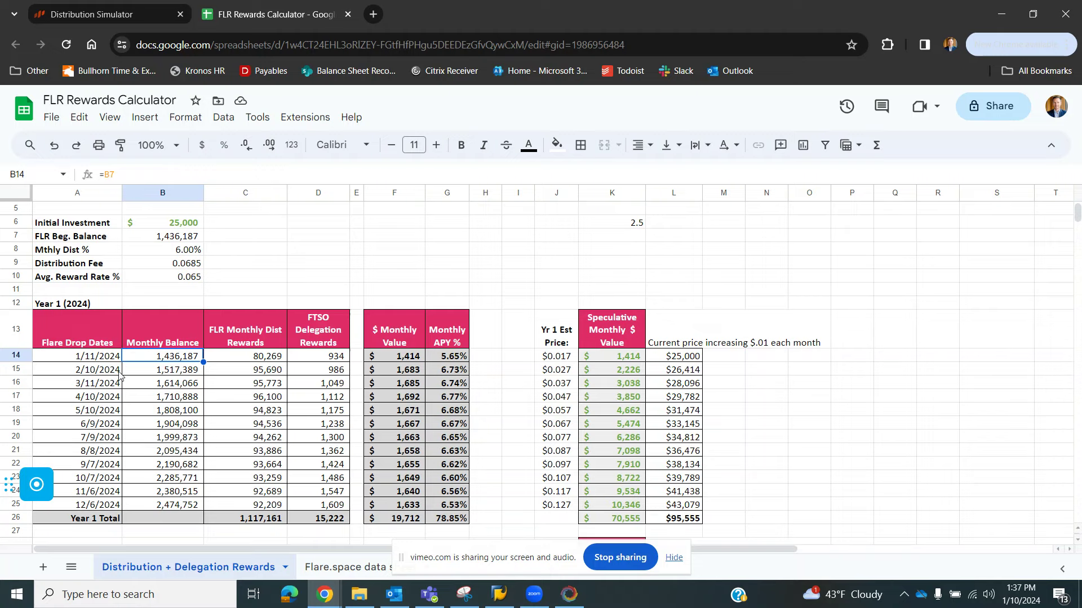
{"action": "scroll", "coordinate": [90, 363], "scroll_direction": "up", "scroll_amount": 3}
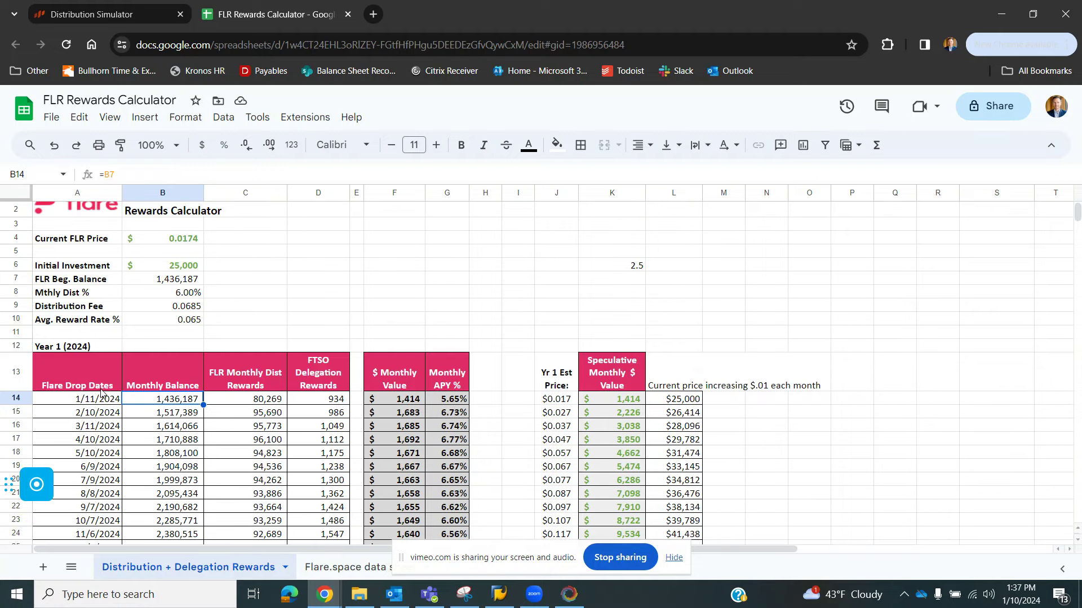
{"action": "scroll", "coordinate": [98, 407], "scroll_direction": "up", "scroll_amount": 1}
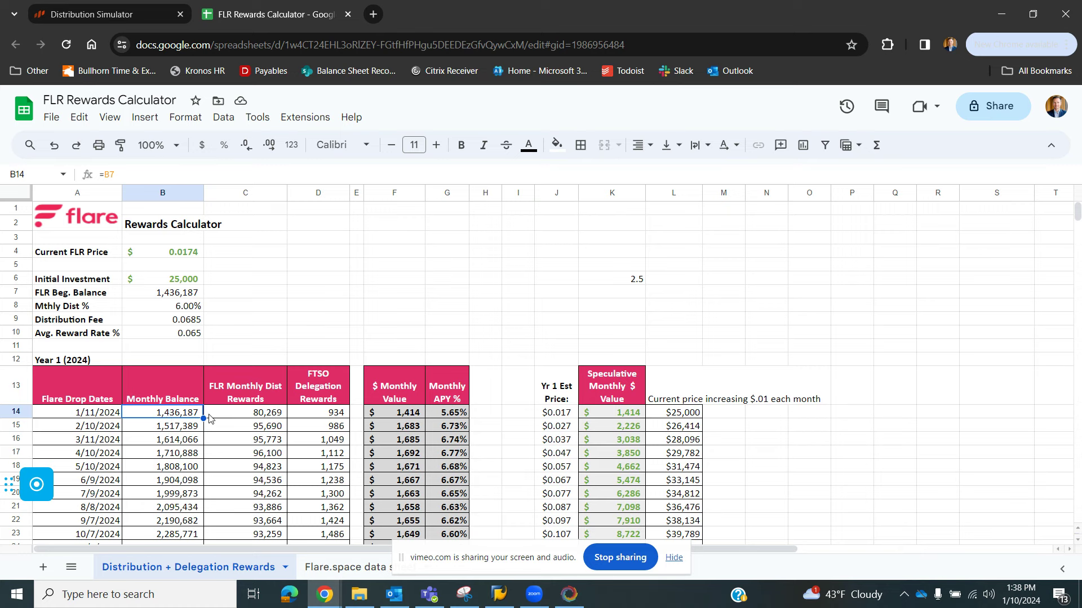
- Inspect the FLR distribution and FTSO delegation reward formulas for the 1/11/2024 drop, and select both reward cells together
{"action": "left_click", "coordinate": [255, 417]}
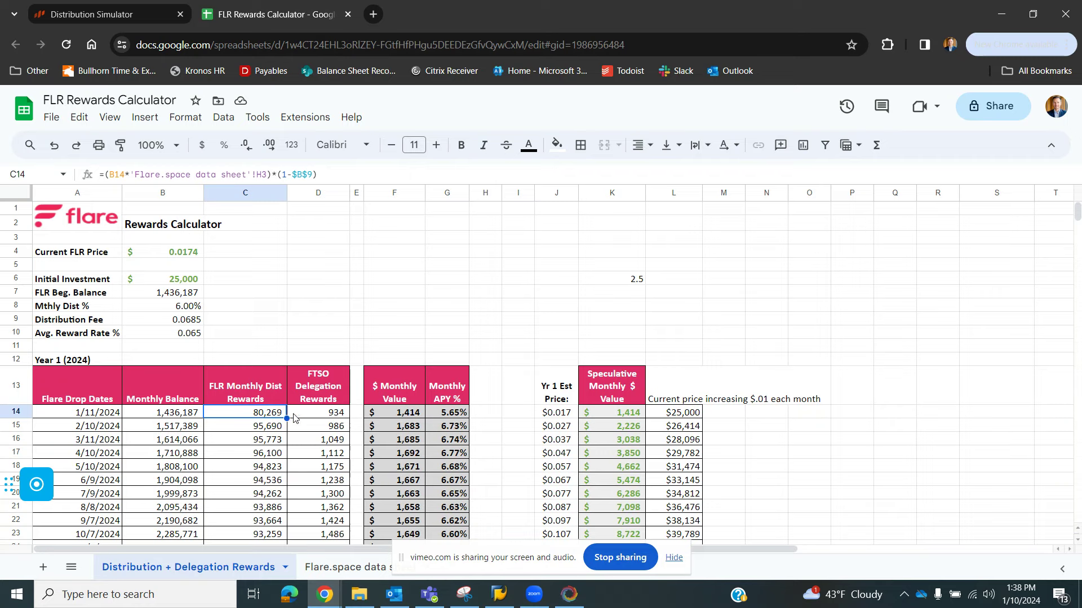
{"action": "left_click", "coordinate": [178, 417]}
{"action": "left_click_drag", "start_coordinate": [209, 416], "coordinate": [234, 418]}
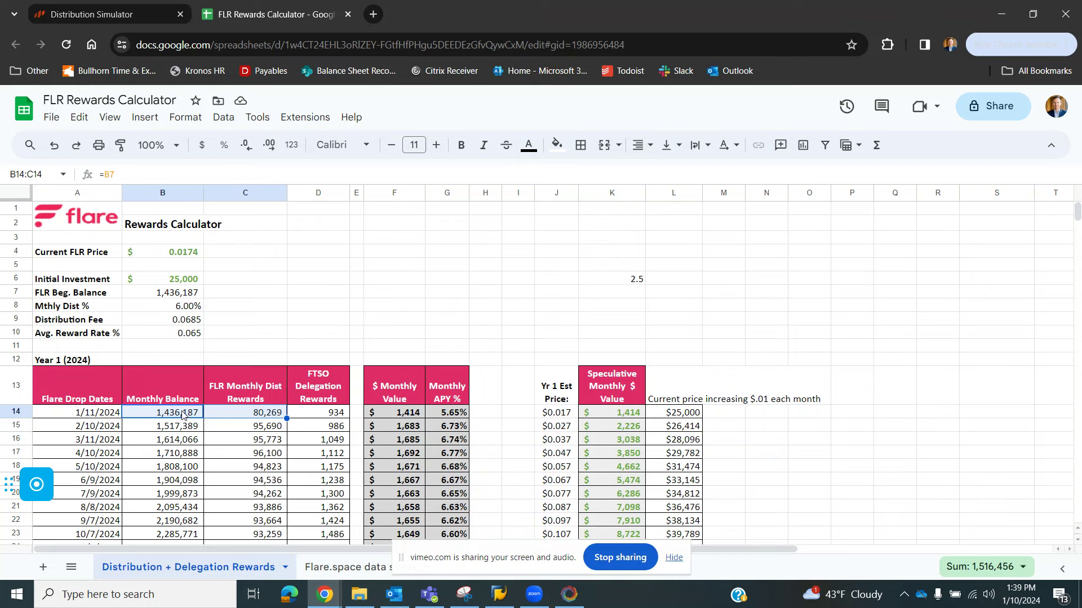
{"action": "left_click", "coordinate": [337, 416]}
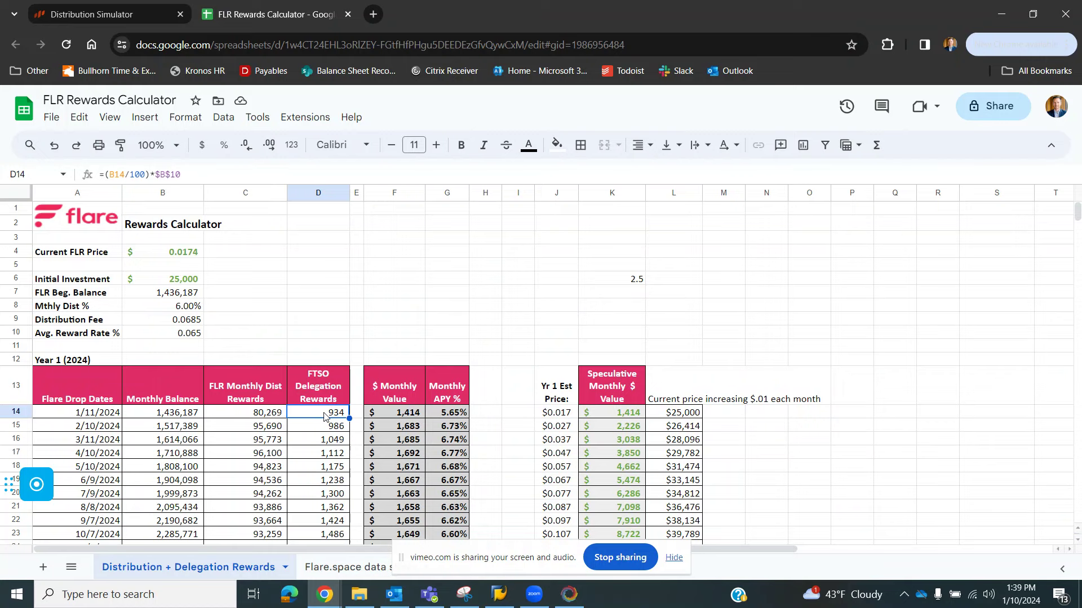
{"action": "scroll", "coordinate": [325, 415], "scroll_direction": "down", "scroll_amount": 1}
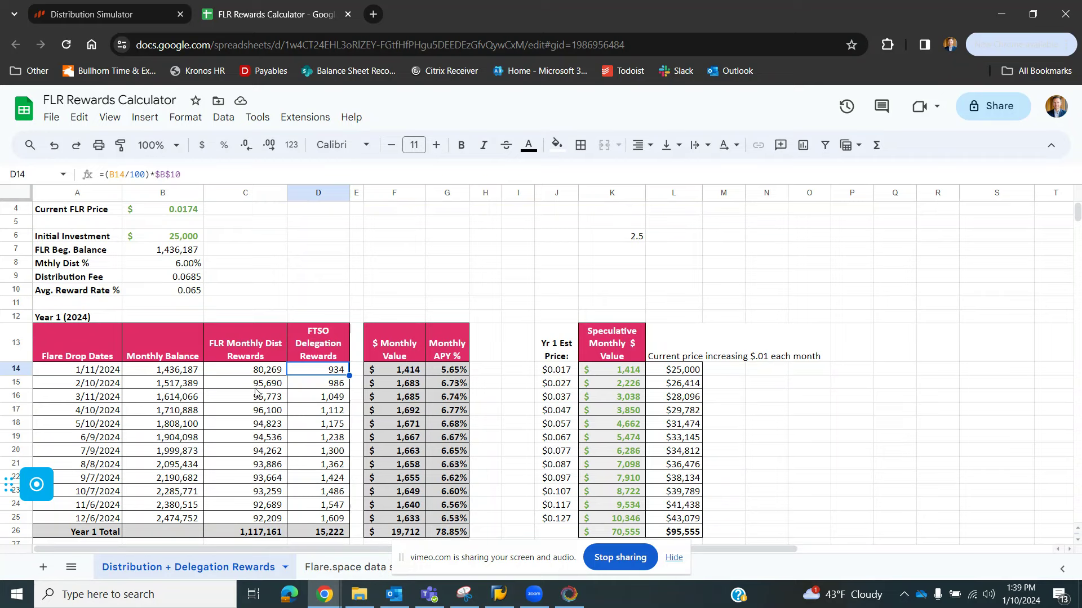
{"action": "left_click_drag", "start_coordinate": [242, 373], "coordinate": [313, 373]}
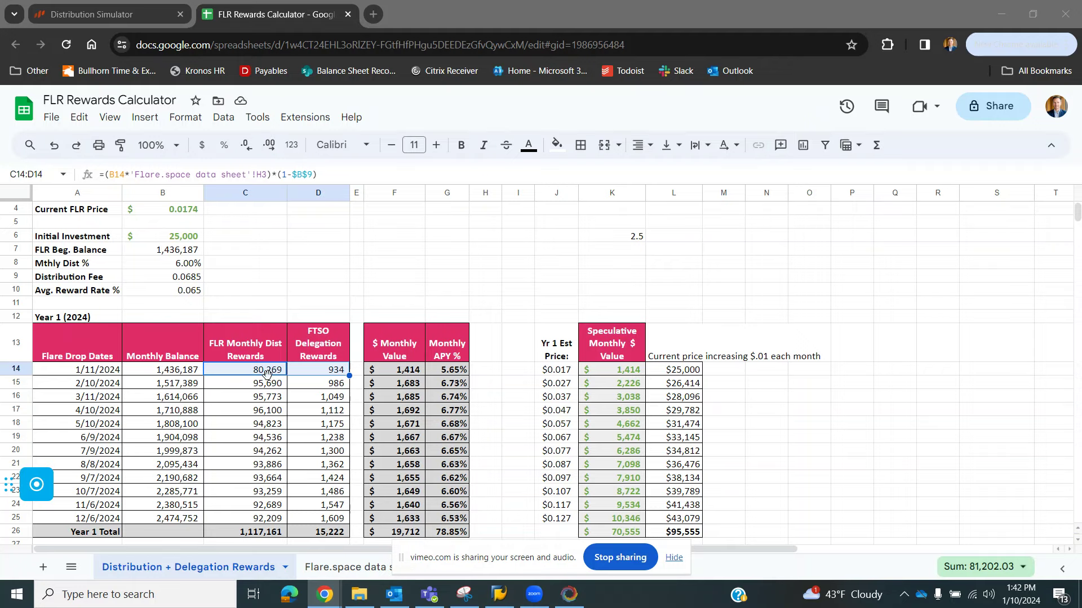
- Review the Year 1 monthly dollar values, APY percentages and speculative values alongside the calculator's input figures
{"action": "scroll", "coordinate": [251, 377], "scroll_direction": "down", "scroll_amount": 4}
{"action": "scroll", "coordinate": [258, 467], "scroll_direction": "up", "scroll_amount": 3}
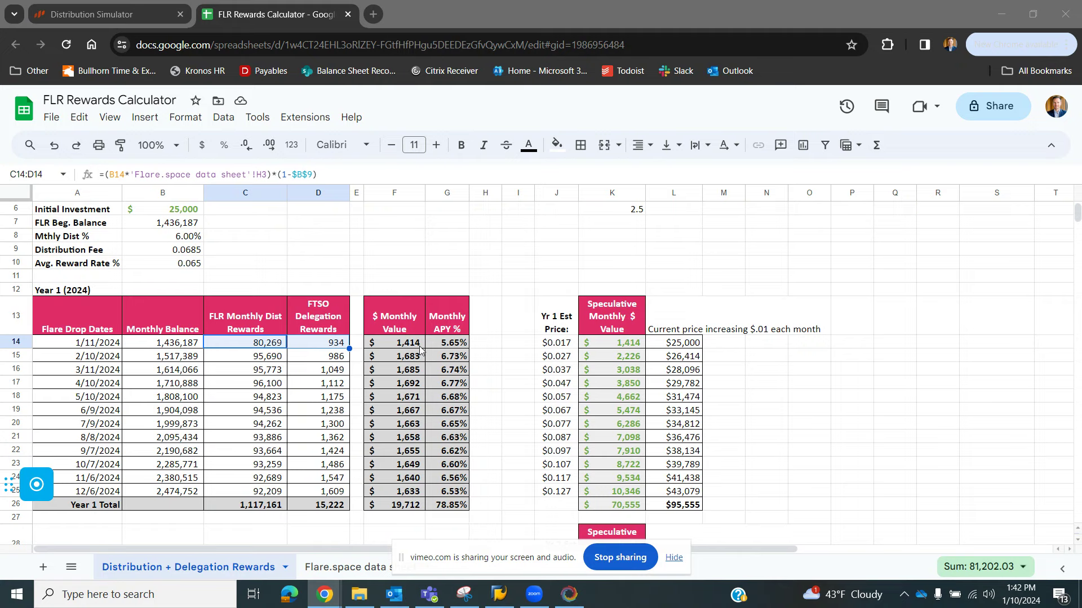
{"action": "scroll", "coordinate": [406, 337], "scroll_direction": "up", "scroll_amount": 1}
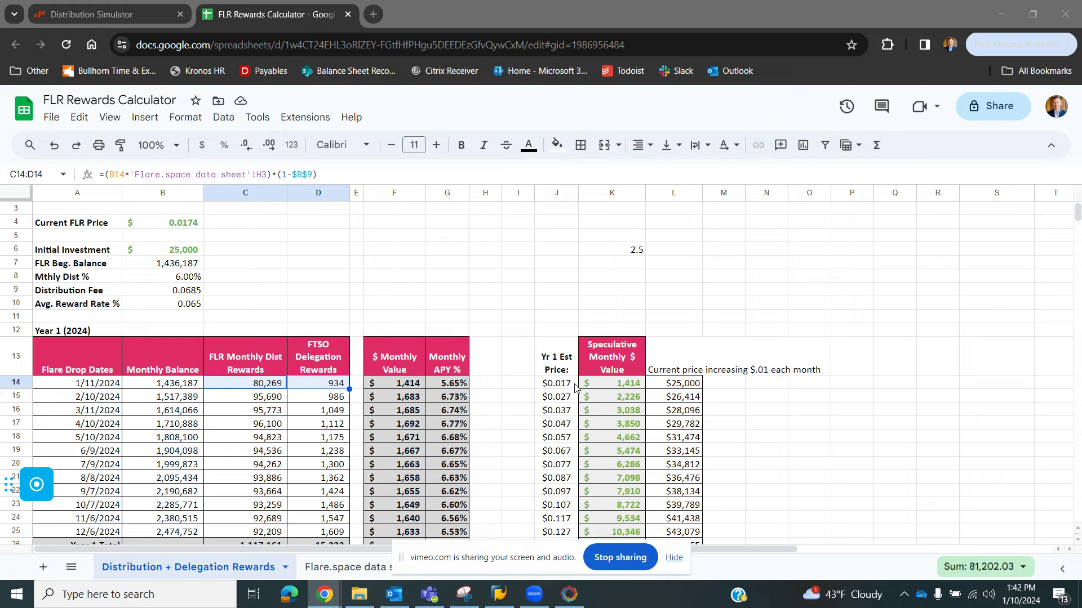
{"action": "scroll", "coordinate": [584, 381], "scroll_direction": "down", "scroll_amount": 1}
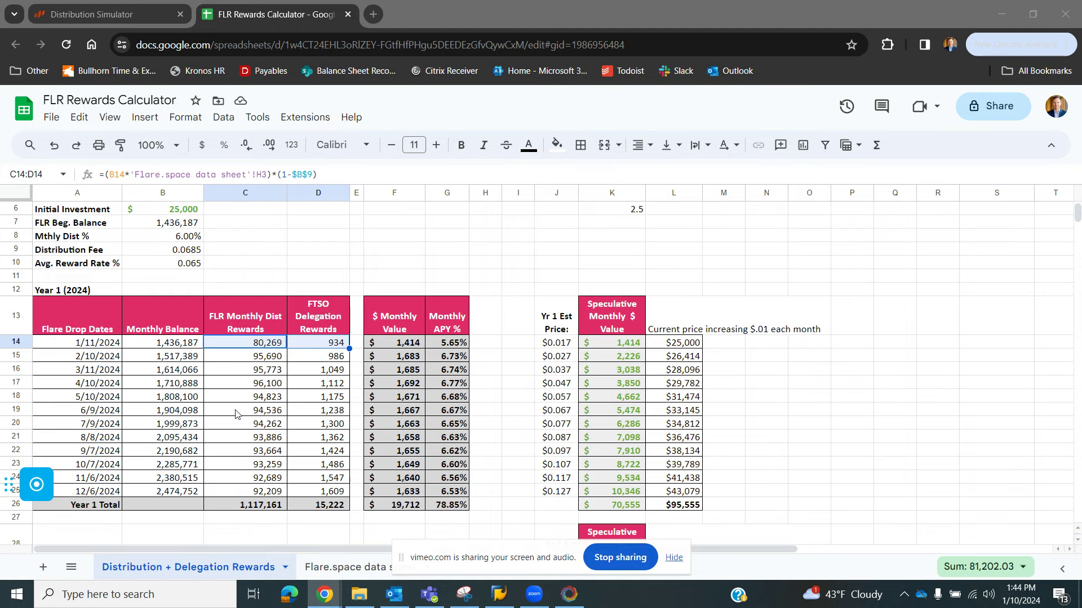
{"action": "scroll", "coordinate": [238, 407], "scroll_direction": "up", "scroll_amount": 3}
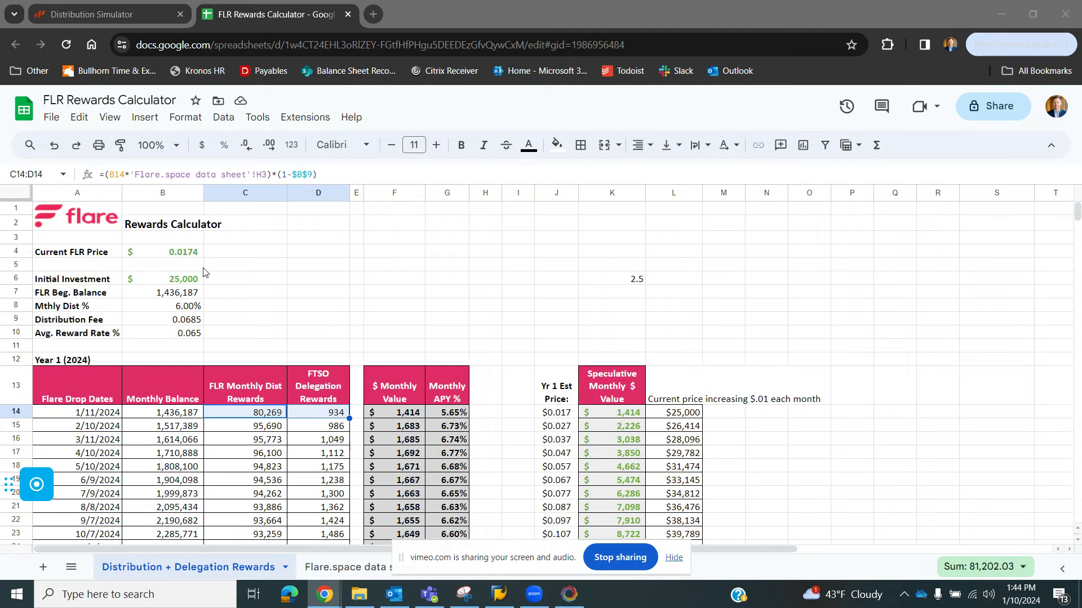
{"action": "scroll", "coordinate": [206, 274], "scroll_direction": "down", "scroll_amount": 1}
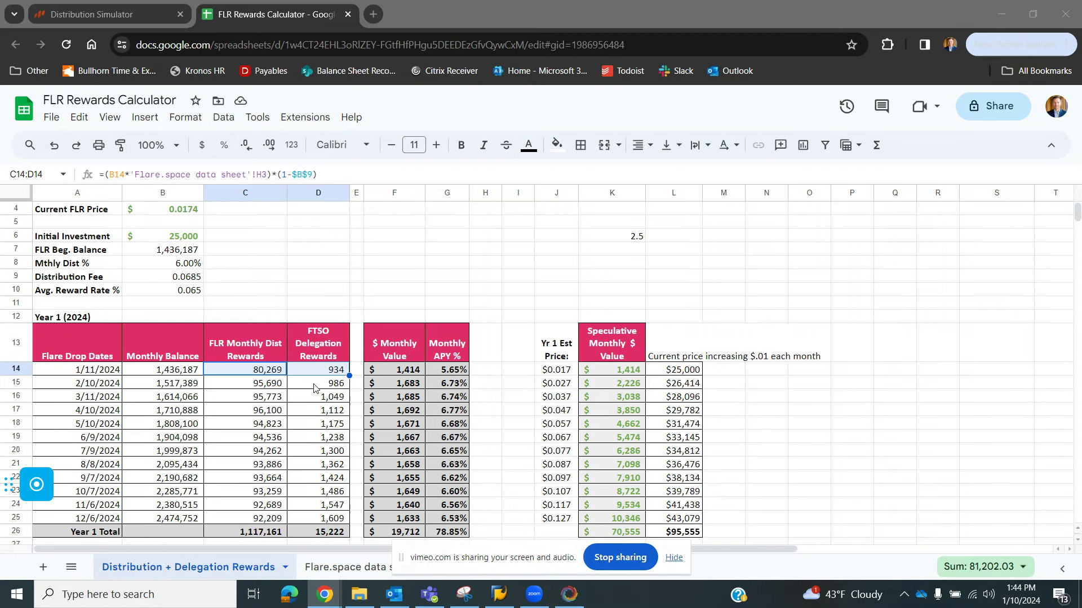
- Compare the Year 1 and Year 2 reward rows and totals with the initial investment
{"action": "scroll", "coordinate": [314, 388], "scroll_direction": "down", "scroll_amount": 1}
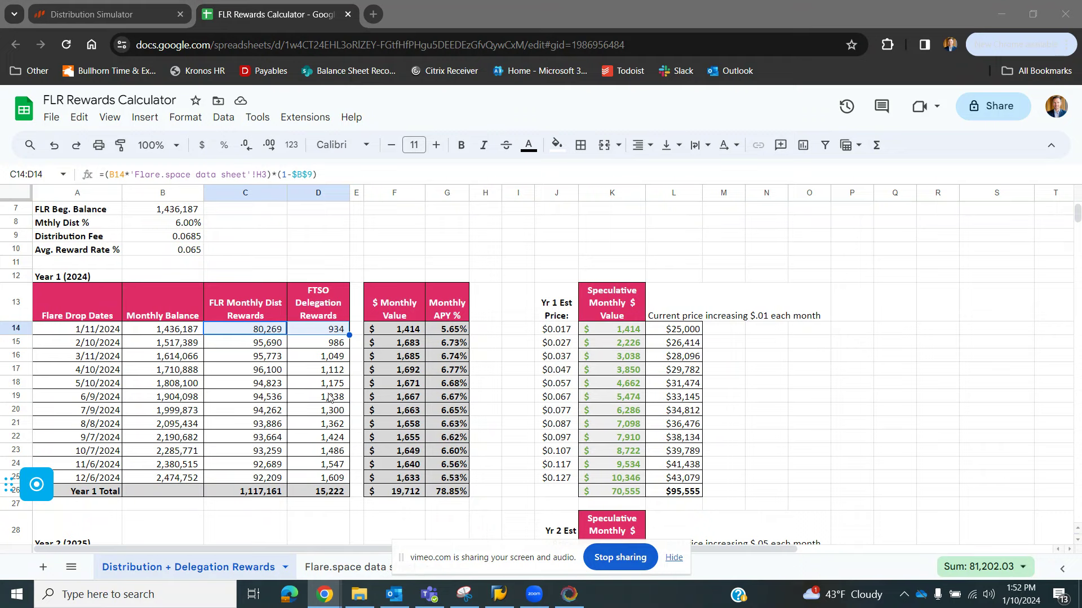
{"action": "scroll", "coordinate": [375, 408], "scroll_direction": "down", "scroll_amount": 3}
{"action": "scroll", "coordinate": [397, 354], "scroll_direction": "down", "scroll_amount": 3}
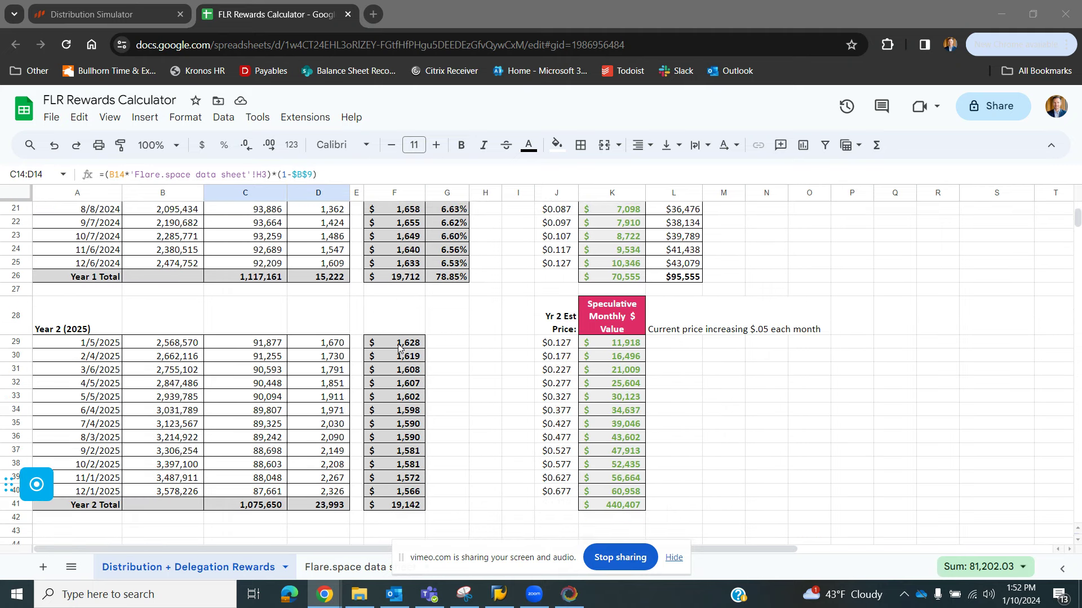
{"action": "scroll", "coordinate": [459, 359], "scroll_direction": "up", "scroll_amount": 5}
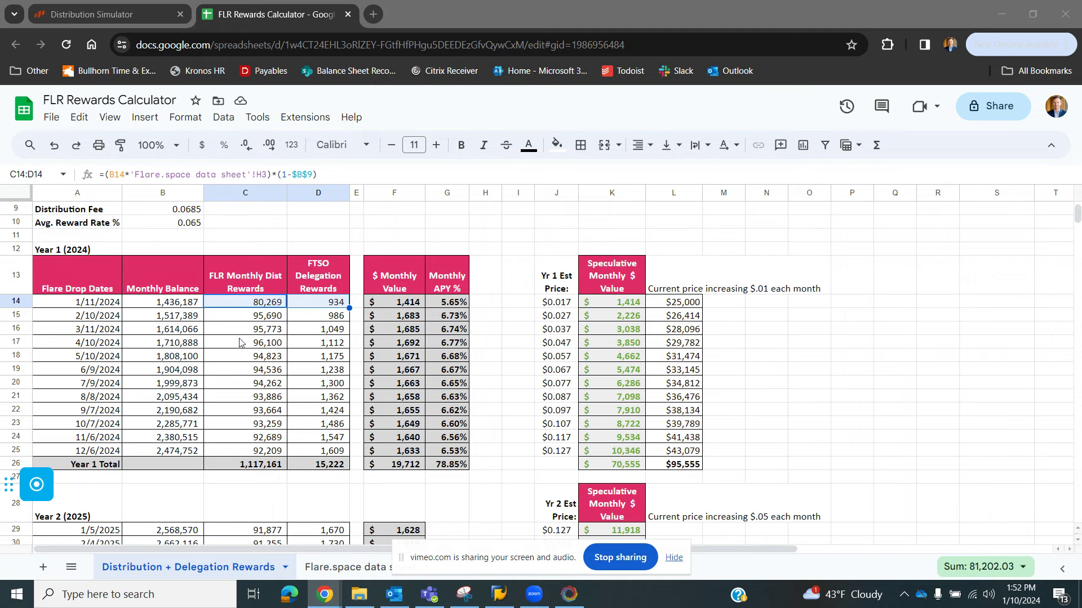
{"action": "scroll", "coordinate": [355, 347], "scroll_direction": "down", "scroll_amount": 3}
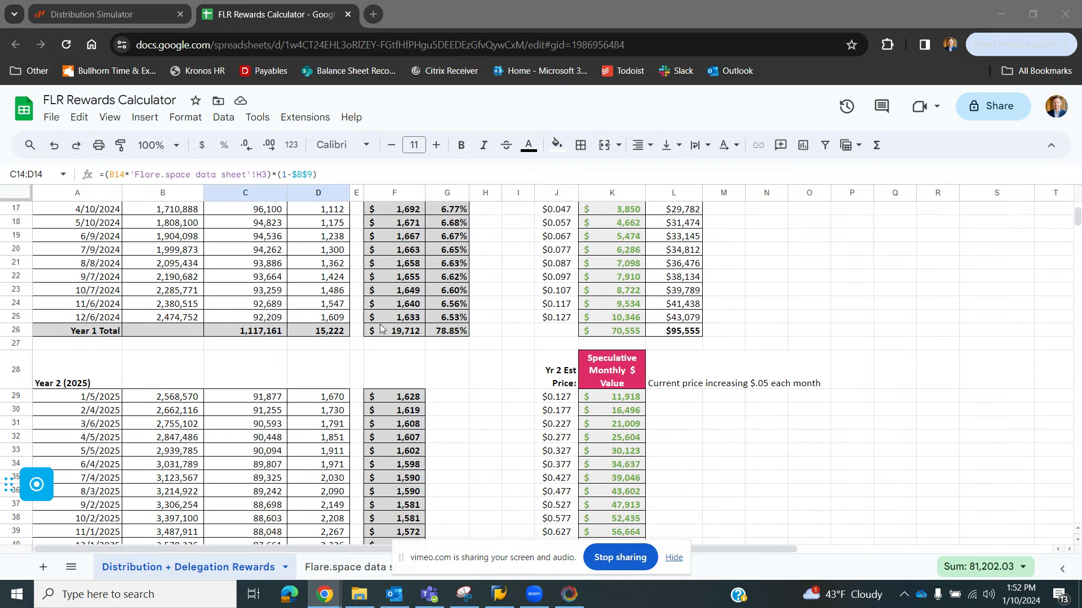
{"action": "scroll", "coordinate": [356, 307], "scroll_direction": "down", "scroll_amount": 1}
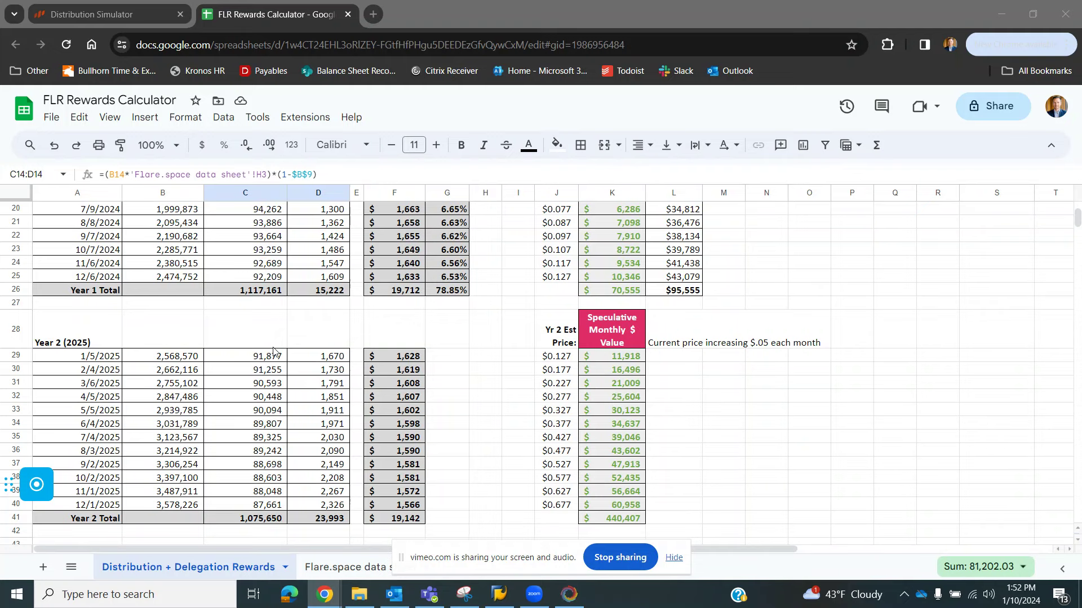
{"action": "scroll", "coordinate": [279, 343], "scroll_direction": "up", "scroll_amount": 3}
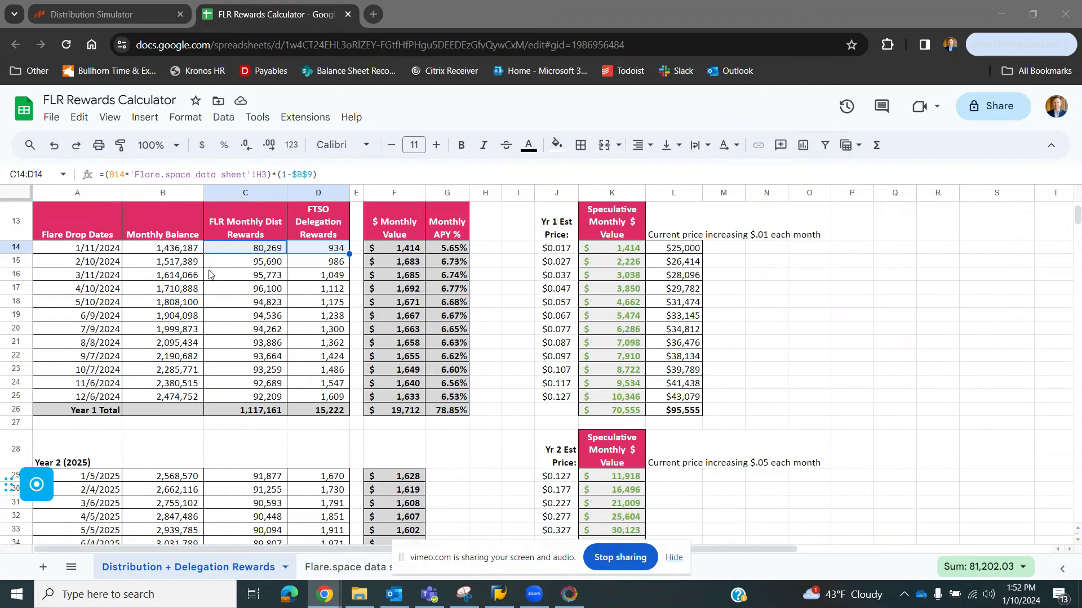
{"action": "scroll", "coordinate": [212, 274], "scroll_direction": "up", "scroll_amount": 3}
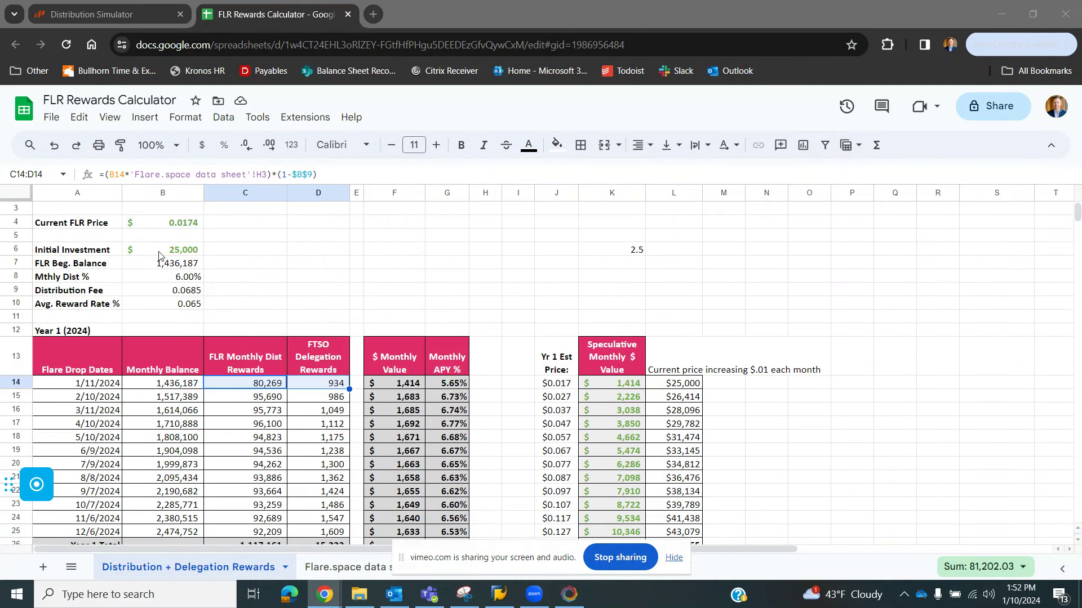
{"action": "scroll", "coordinate": [257, 280], "scroll_direction": "down", "scroll_amount": 2}
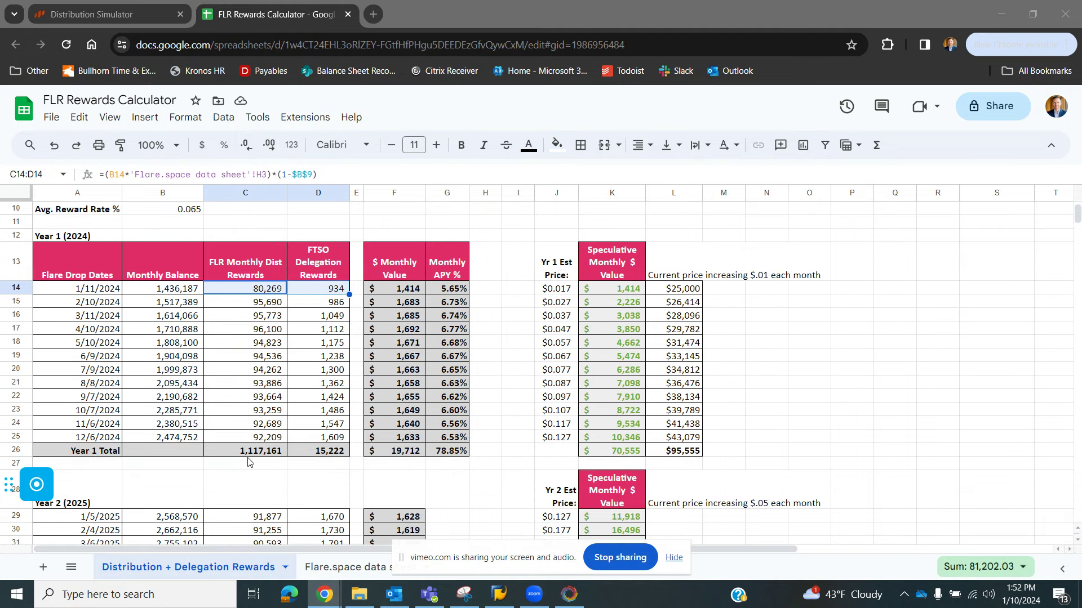
{"action": "scroll", "coordinate": [257, 454], "scroll_direction": "down", "scroll_amount": 1}
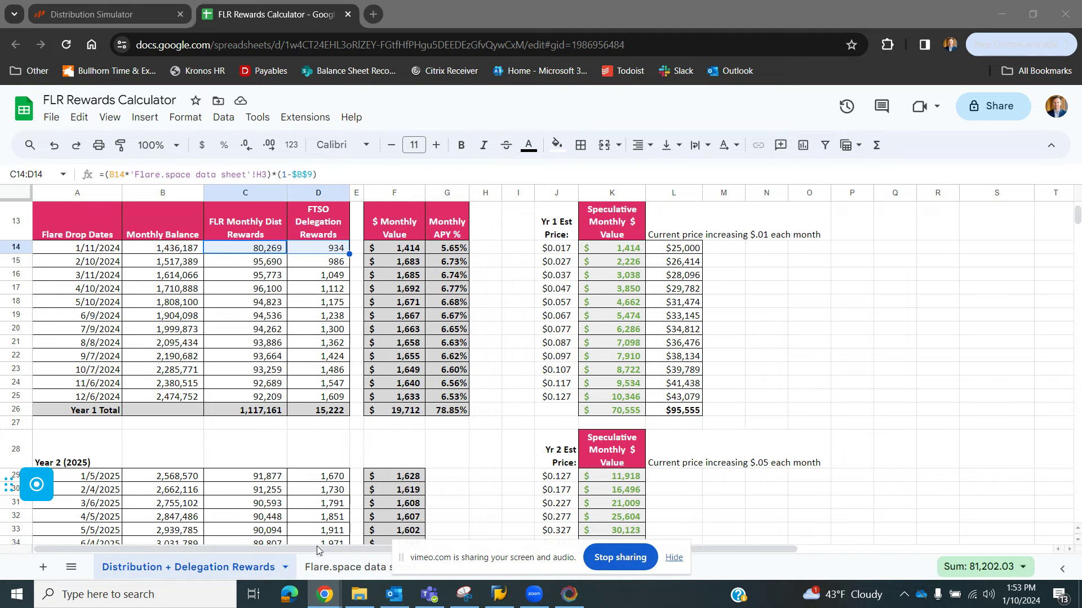
- Open the Flare.space data sheet and inspect the monthly distribution rewards percentage for the 1/11/2024 distribution
{"action": "left_click", "coordinate": [330, 567]}
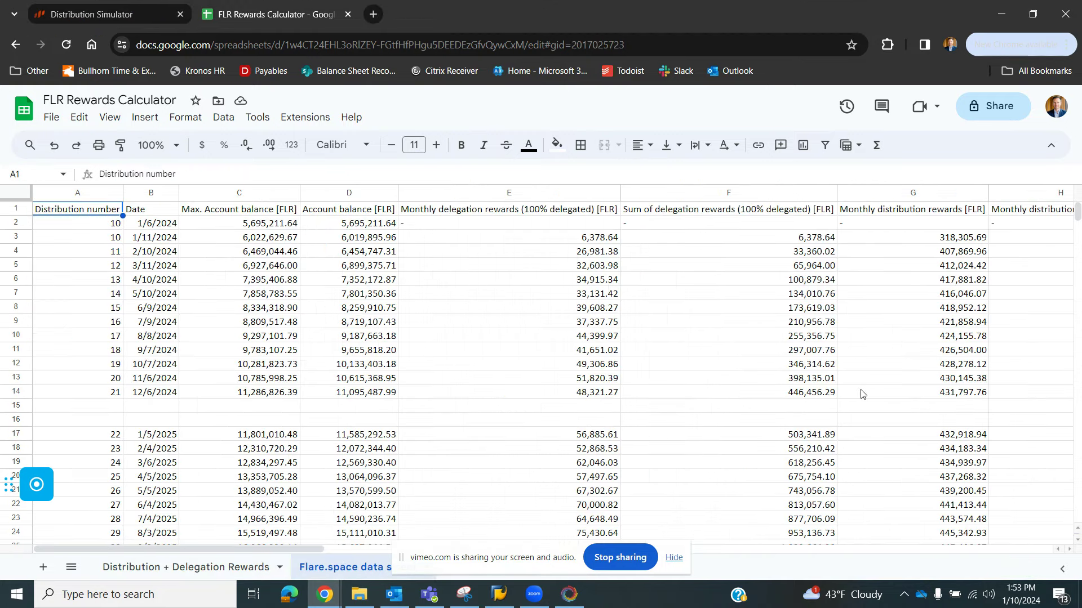
{"action": "left_click_drag", "start_coordinate": [313, 549], "coordinate": [402, 556]}
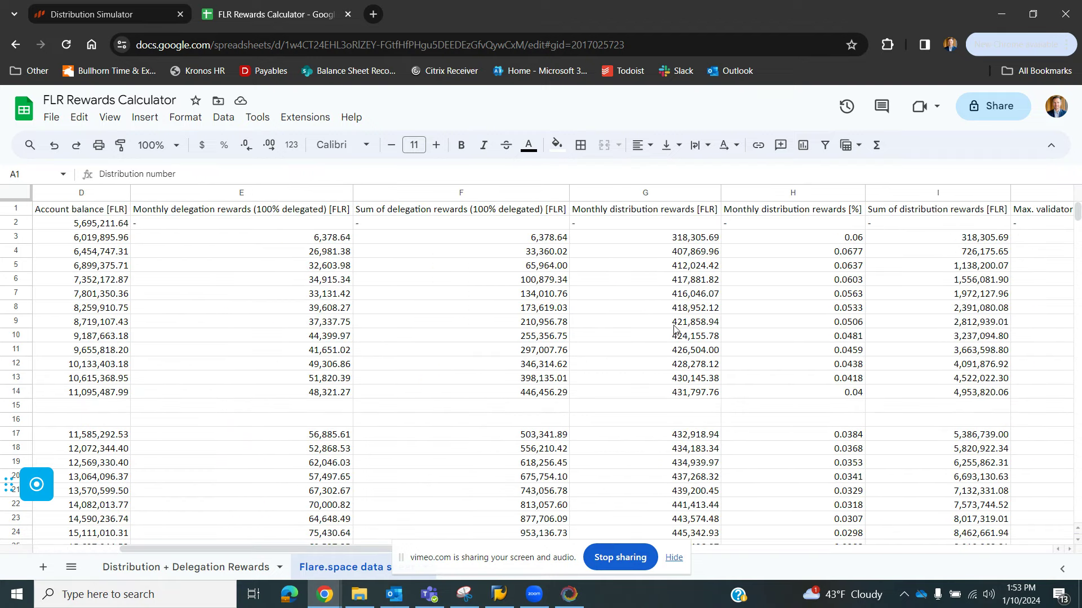
{"action": "left_click", "coordinate": [826, 241]}
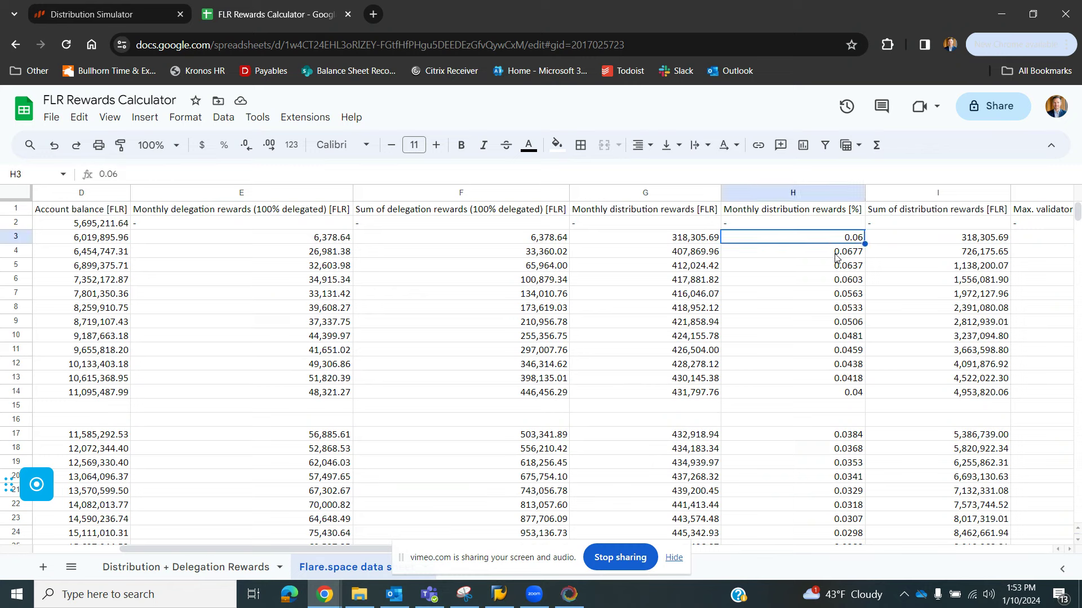
- Examine the monthly distribution rewards percentages in the Flare.space data sheet, from the second distribution through the final one
{"action": "left_click", "coordinate": [835, 256]}
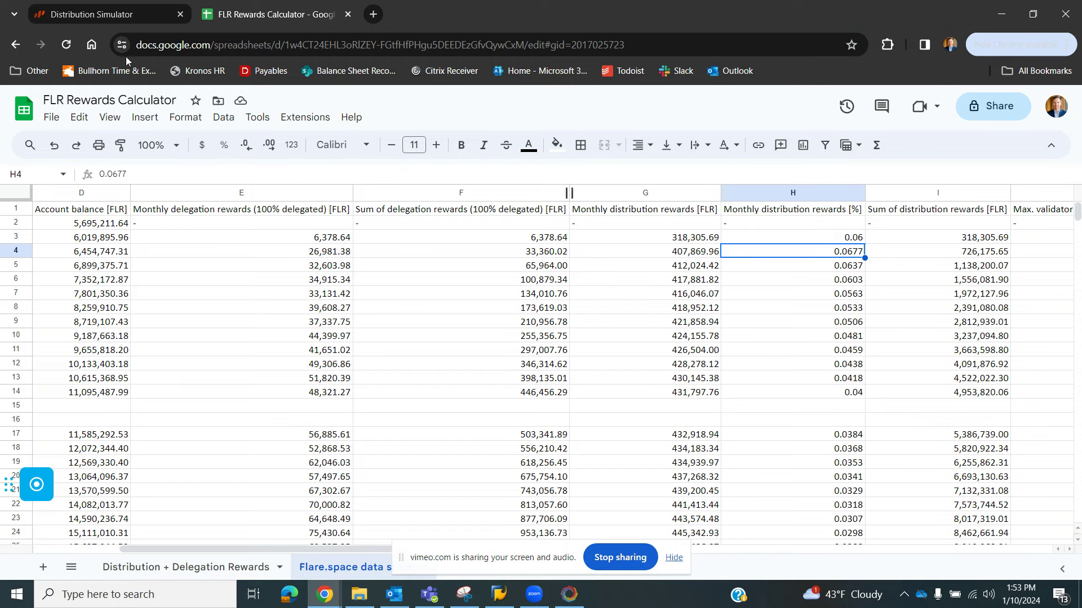
{"action": "left_click", "coordinate": [824, 267]}
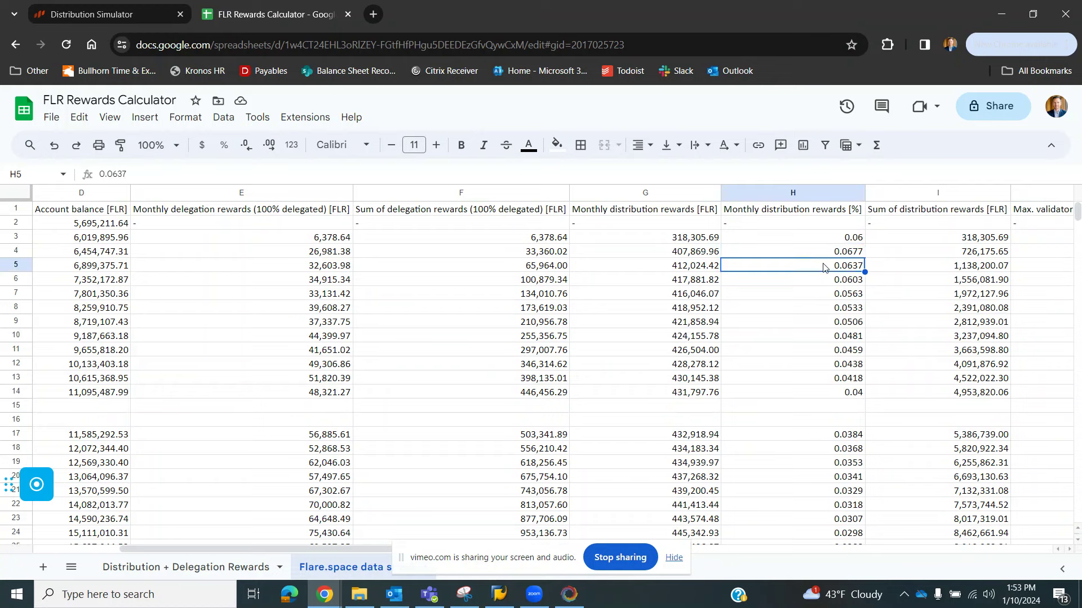
{"action": "left_click", "coordinate": [824, 283]}
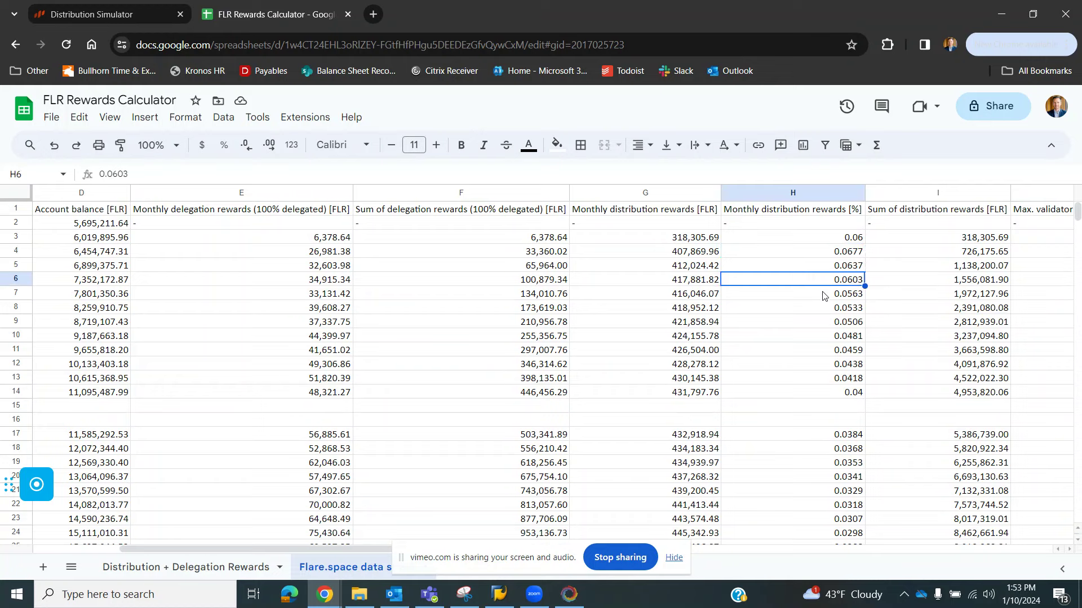
{"action": "left_click", "coordinate": [824, 298]}
{"action": "left_click", "coordinate": [829, 311]}
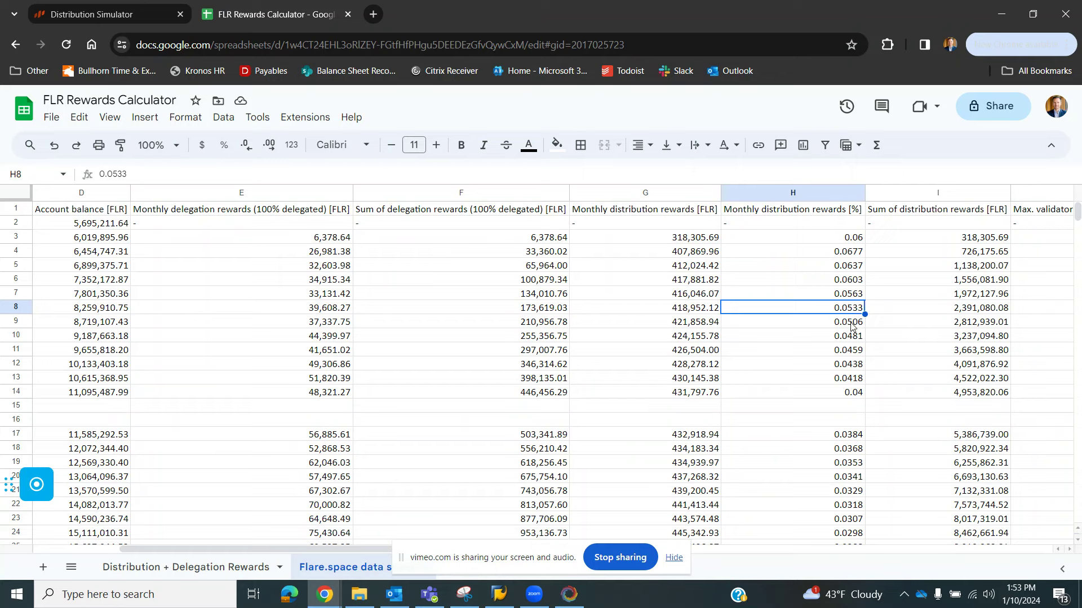
{"action": "left_click", "coordinate": [852, 326]}
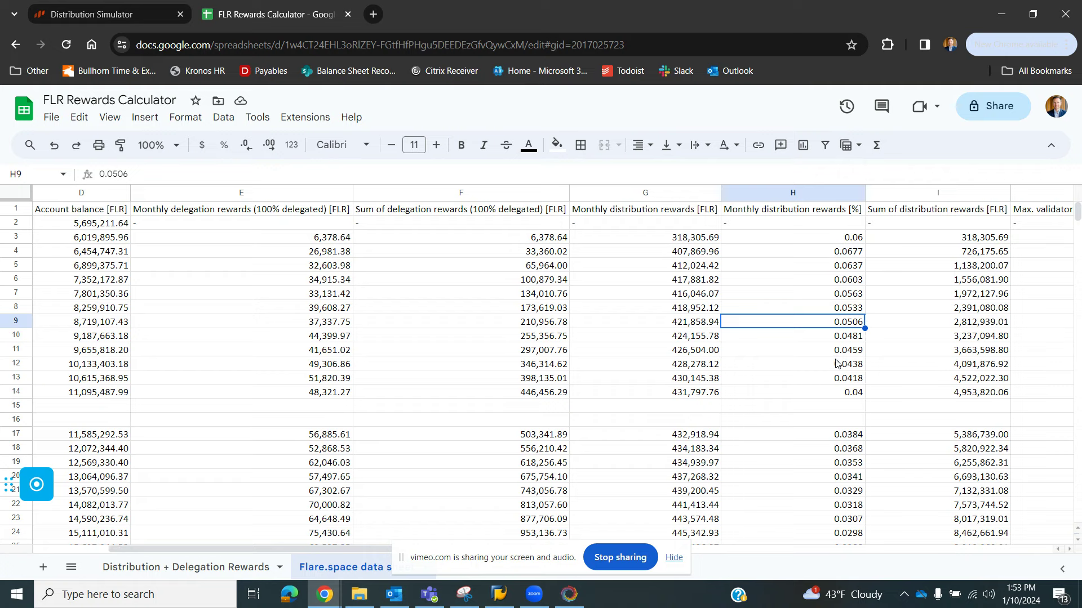
{"action": "scroll", "coordinate": [835, 363], "scroll_direction": "down", "scroll_amount": 1}
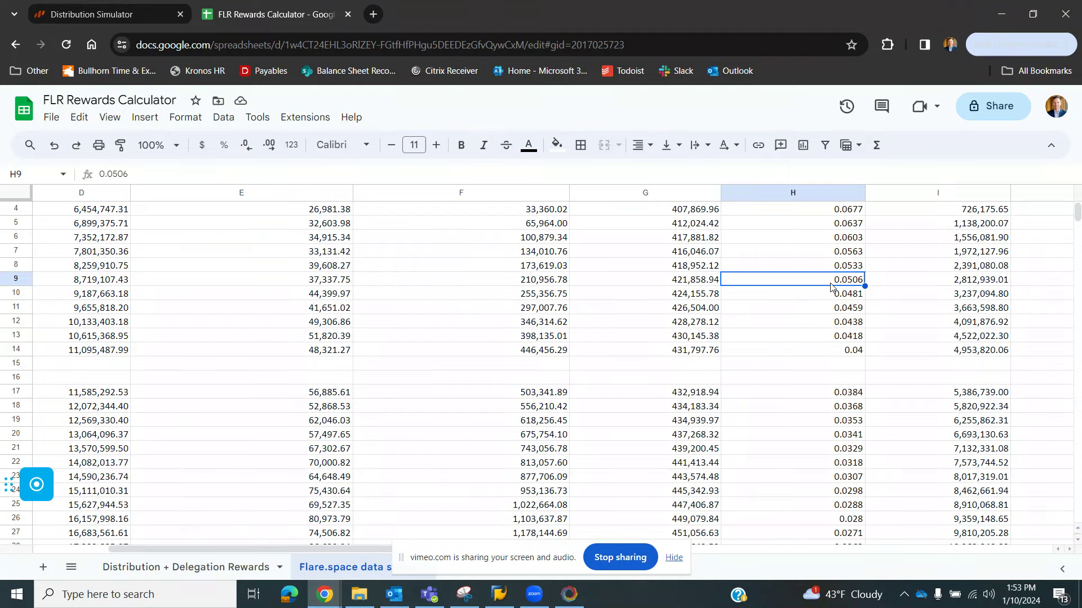
{"action": "scroll", "coordinate": [850, 360], "scroll_direction": "down", "scroll_amount": 2}
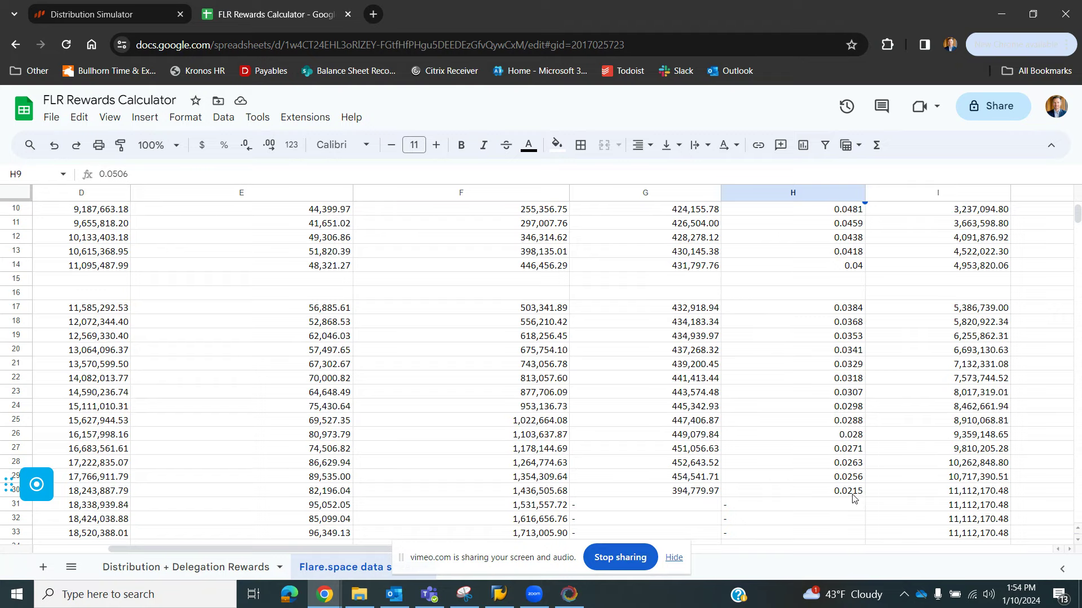
- Return to the Distribution + Delegation Rewards sheet and inspect the potential future Total Value formula and the 12/1/2025 balance and reward cells it uses
{"action": "left_click", "coordinate": [203, 568]}
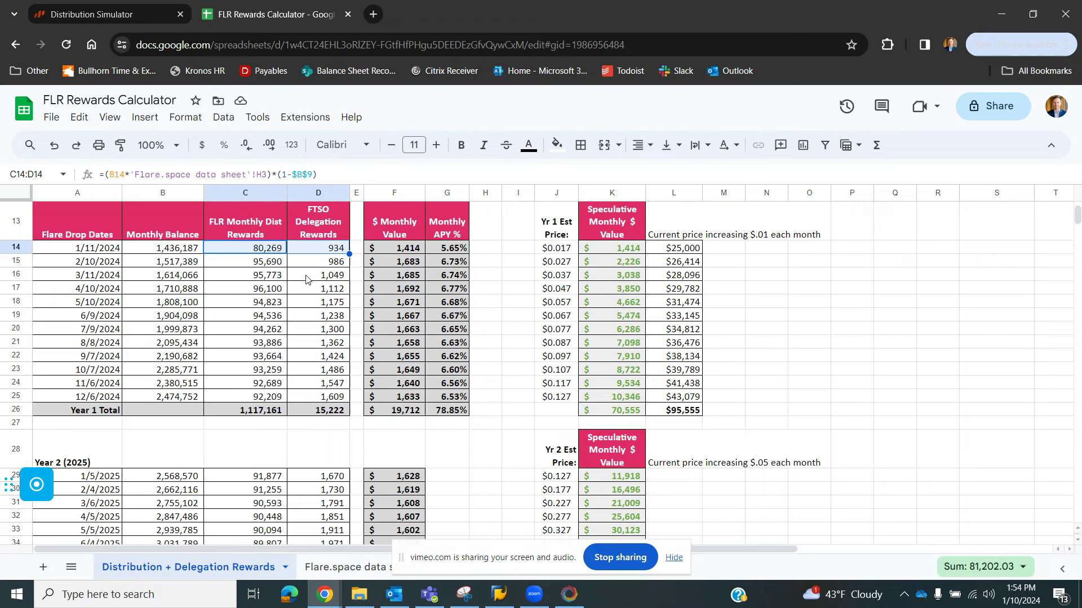
{"action": "left_click", "coordinate": [287, 442]}
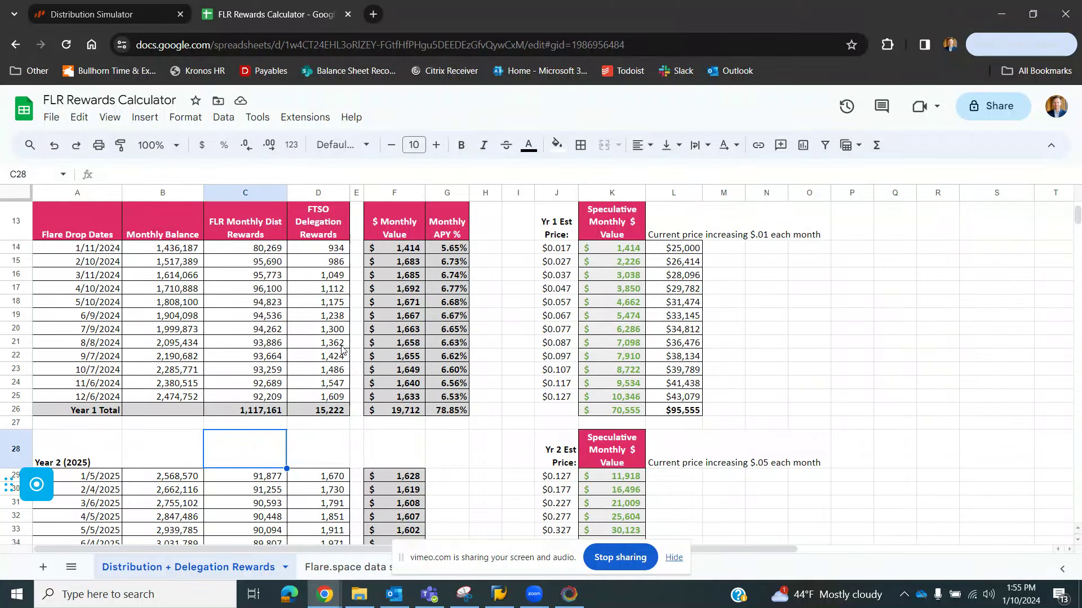
{"action": "scroll", "coordinate": [366, 321], "scroll_direction": "down", "scroll_amount": 4}
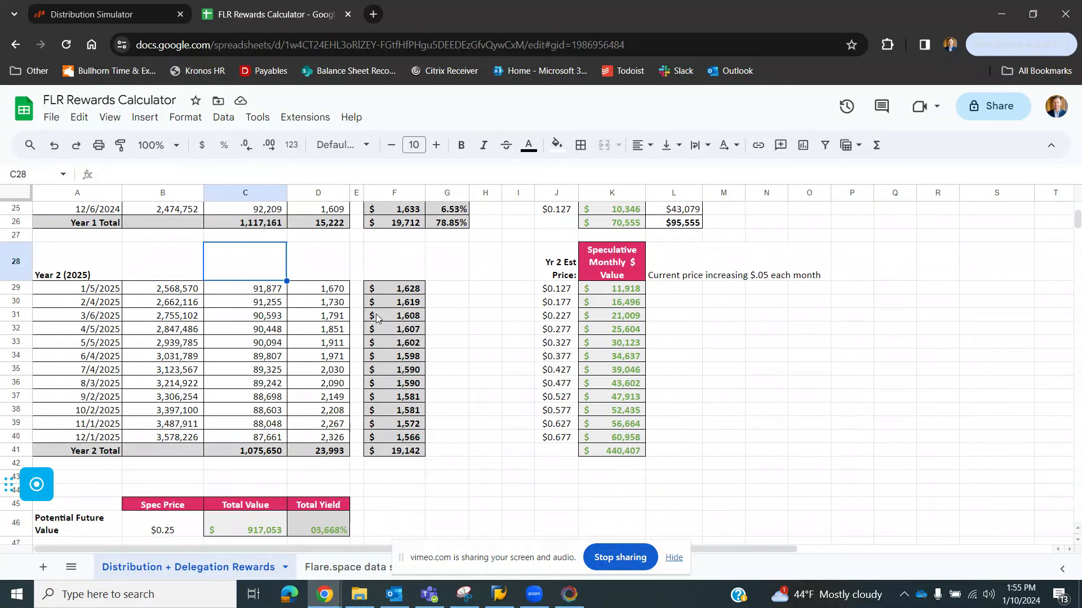
{"action": "scroll", "coordinate": [375, 323], "scroll_direction": "down", "scroll_amount": 1}
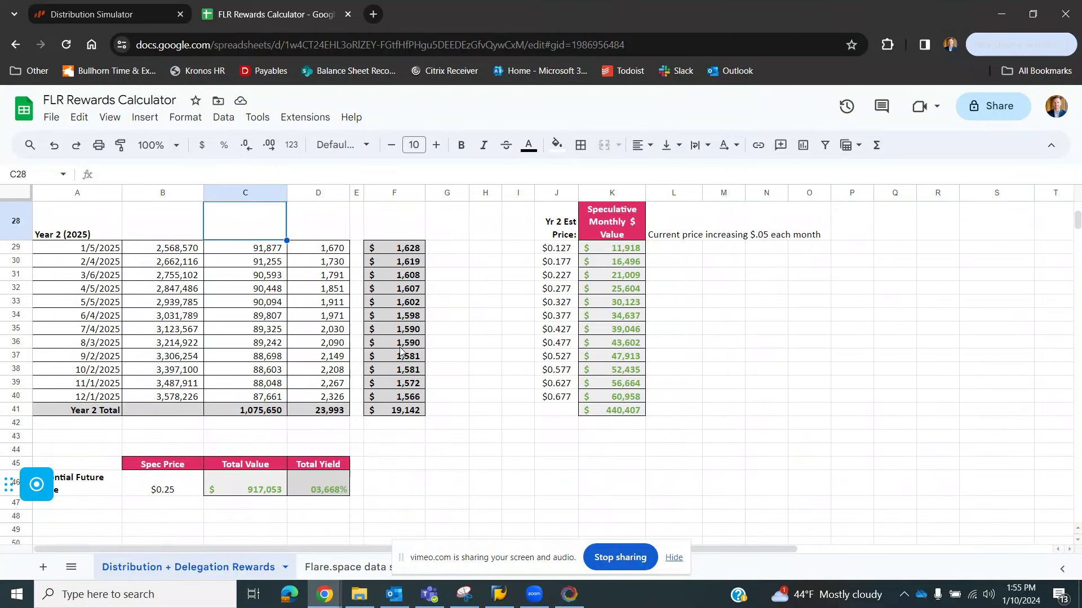
{"action": "scroll", "coordinate": [401, 352], "scroll_direction": "down", "scroll_amount": 1}
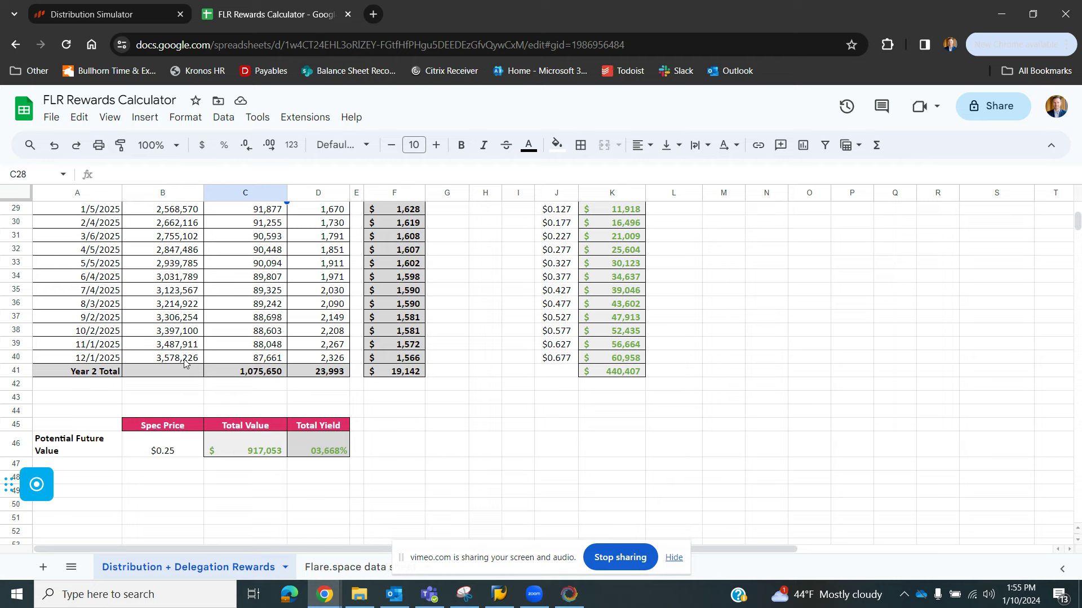
{"action": "left_click", "coordinate": [236, 451]}
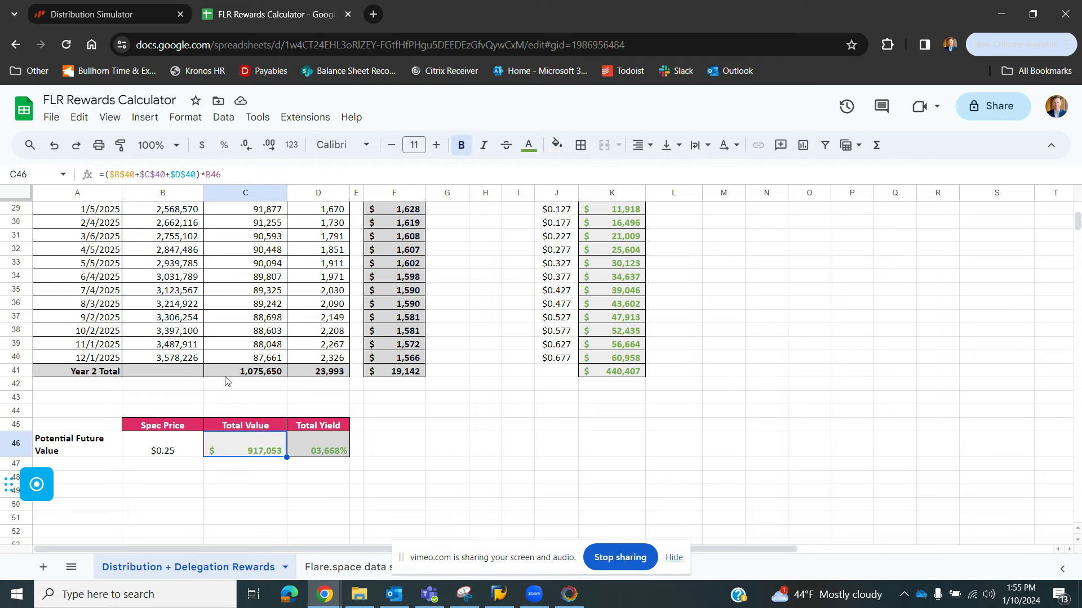
{"action": "left_click_drag", "start_coordinate": [174, 359], "coordinate": [316, 360]}
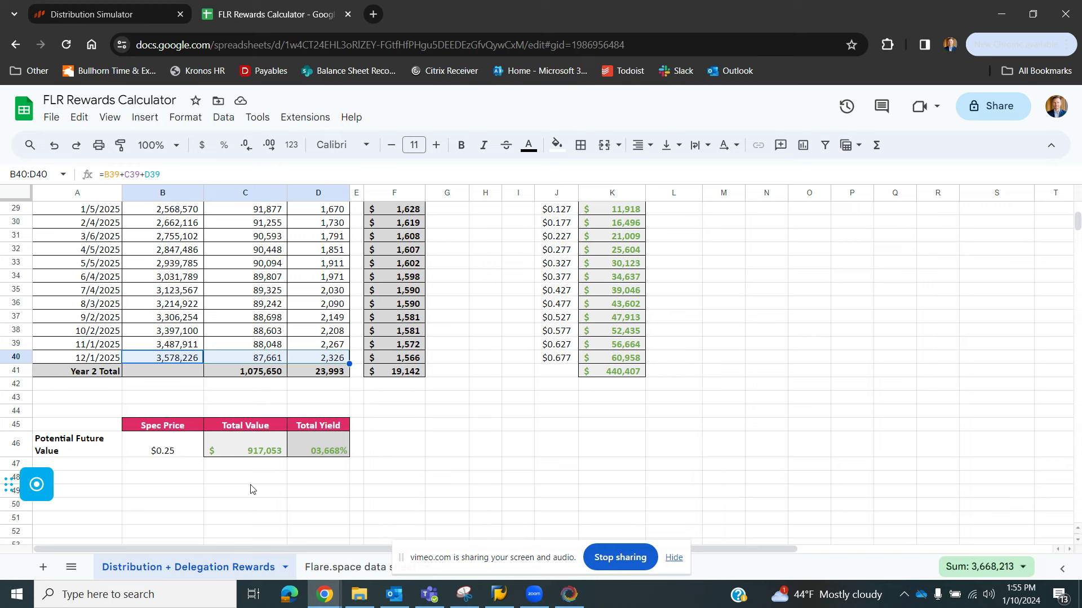
- Set the Spec Price in the Potential Future Value row to $5.00
{"action": "left_click", "coordinate": [164, 455]}
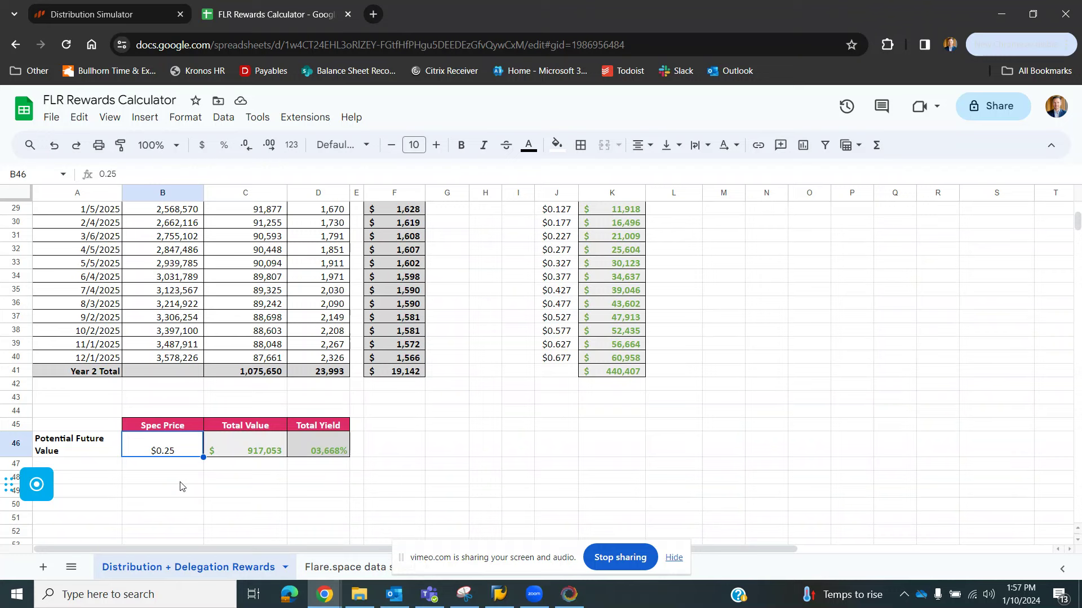
{"action": "type", "text": "50"}
{"action": "key", "text": "BackSpace"}
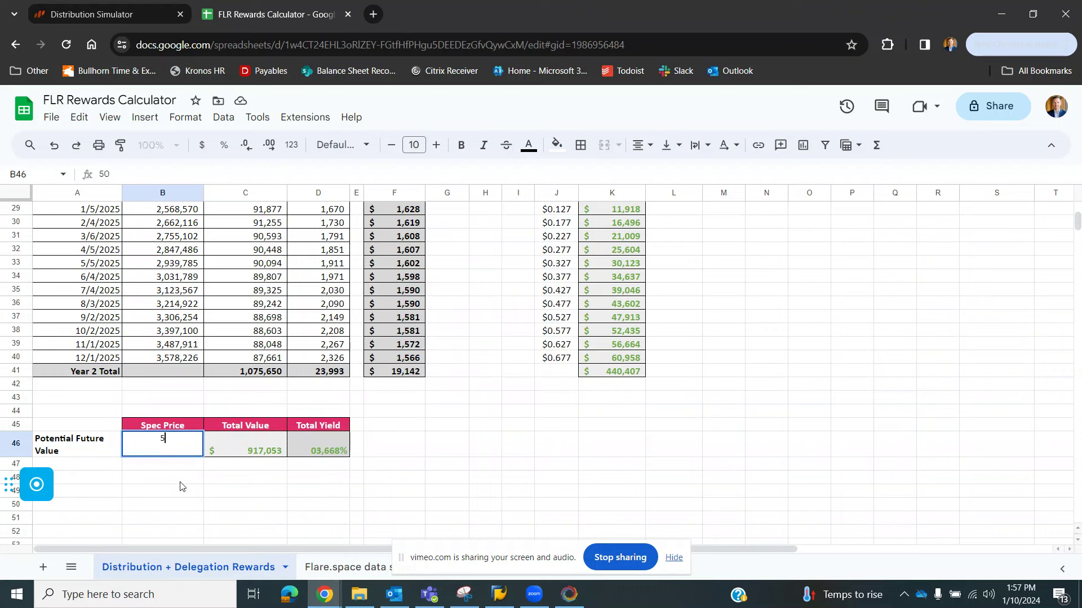
{"action": "key", "text": "Return"}
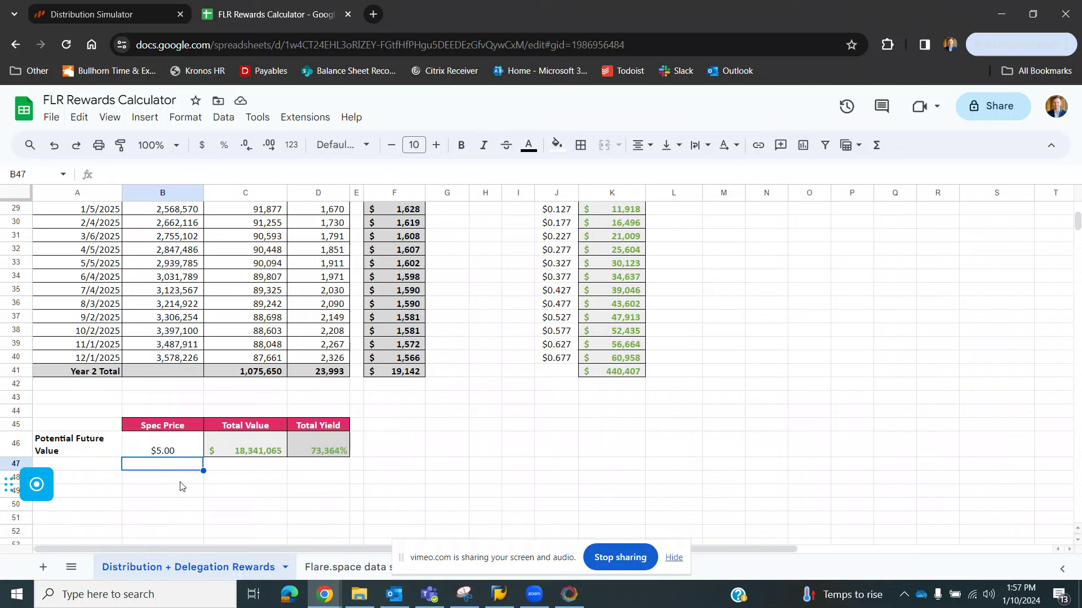
- Set the Spec Price in the Potential Future Value row to $50.00
{"action": "key", "text": "Up"}
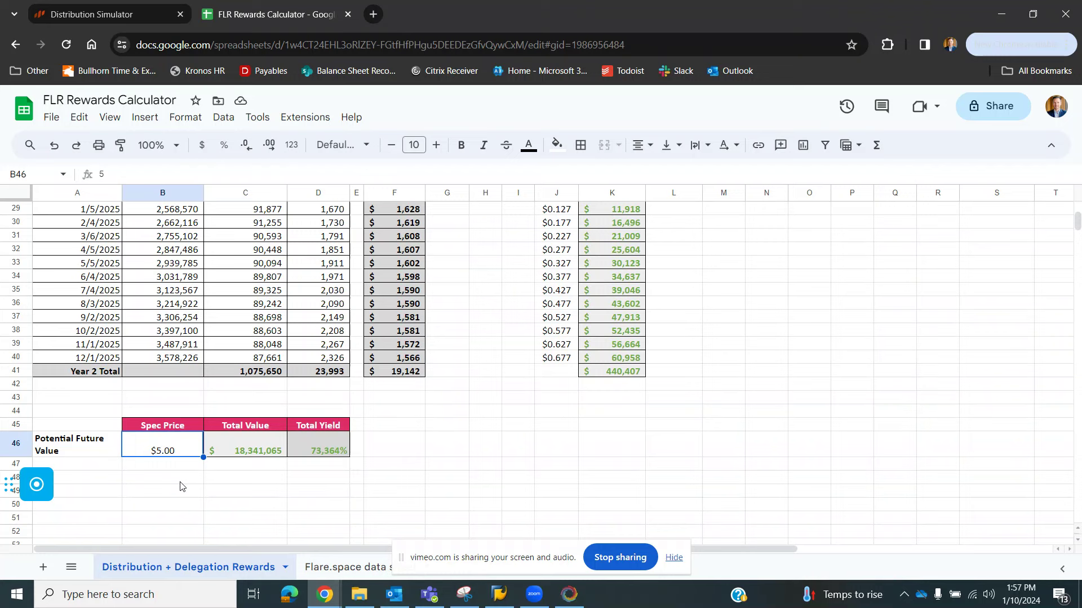
{"action": "type", "text": "50"}
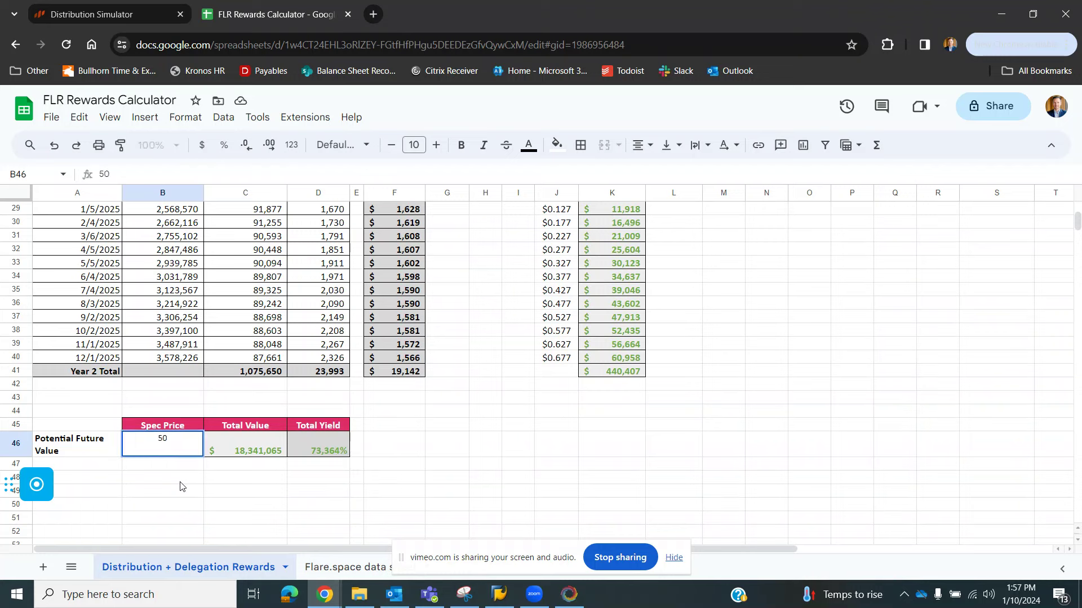
{"action": "key", "text": "Return"}
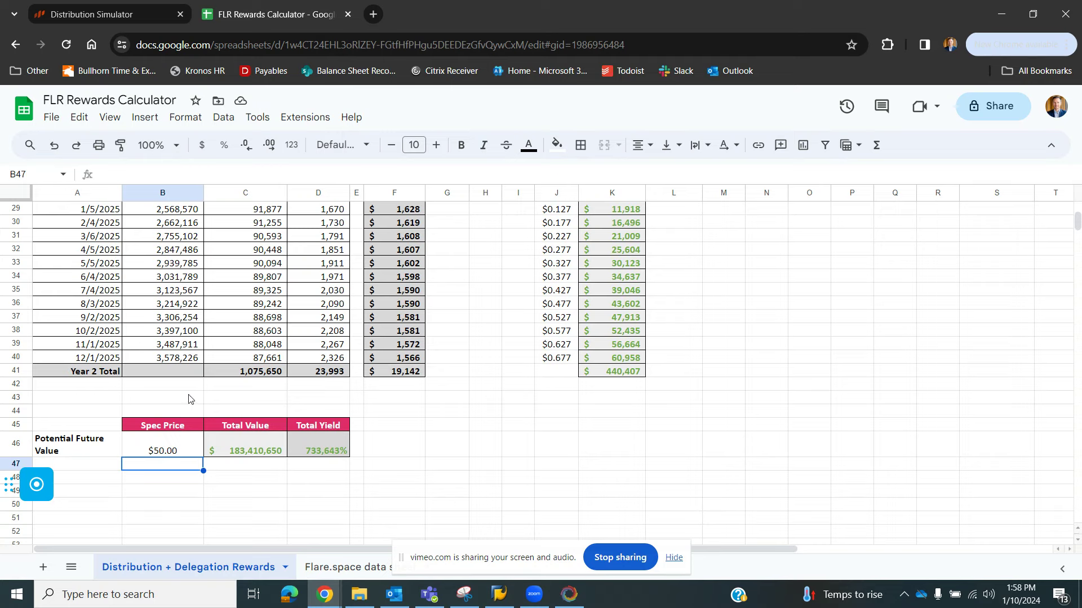
- Review the calculator's input figures and the Year 1 and Year 2 reward tables against the Potential Future Value row
{"action": "scroll", "coordinate": [192, 400], "scroll_direction": "up", "scroll_amount": 8}
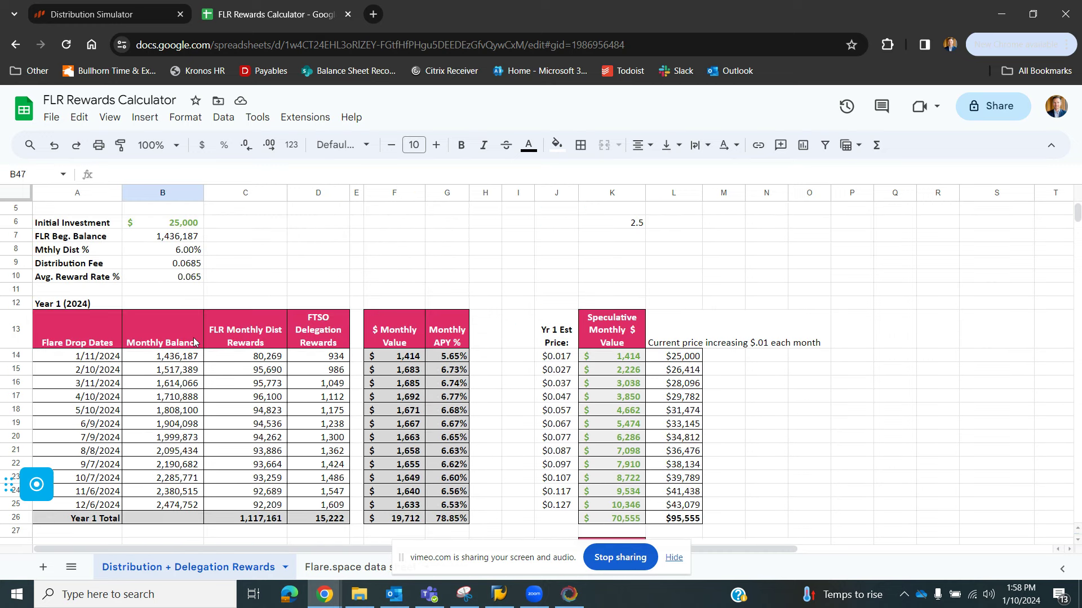
{"action": "scroll", "coordinate": [197, 352], "scroll_direction": "down", "scroll_amount": 3}
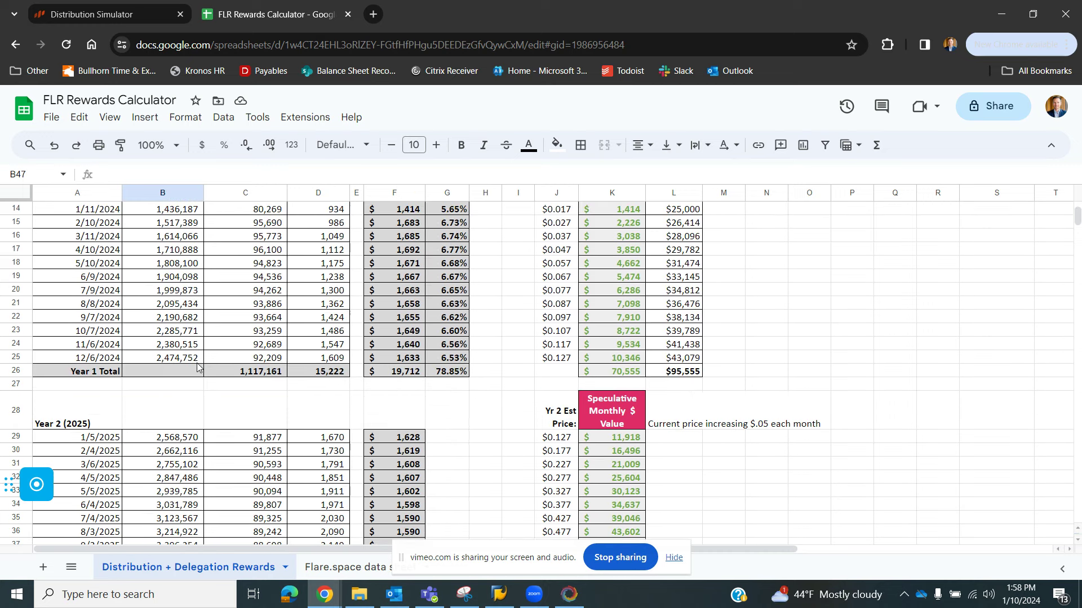
{"action": "scroll", "coordinate": [197, 367], "scroll_direction": "down", "scroll_amount": 4}
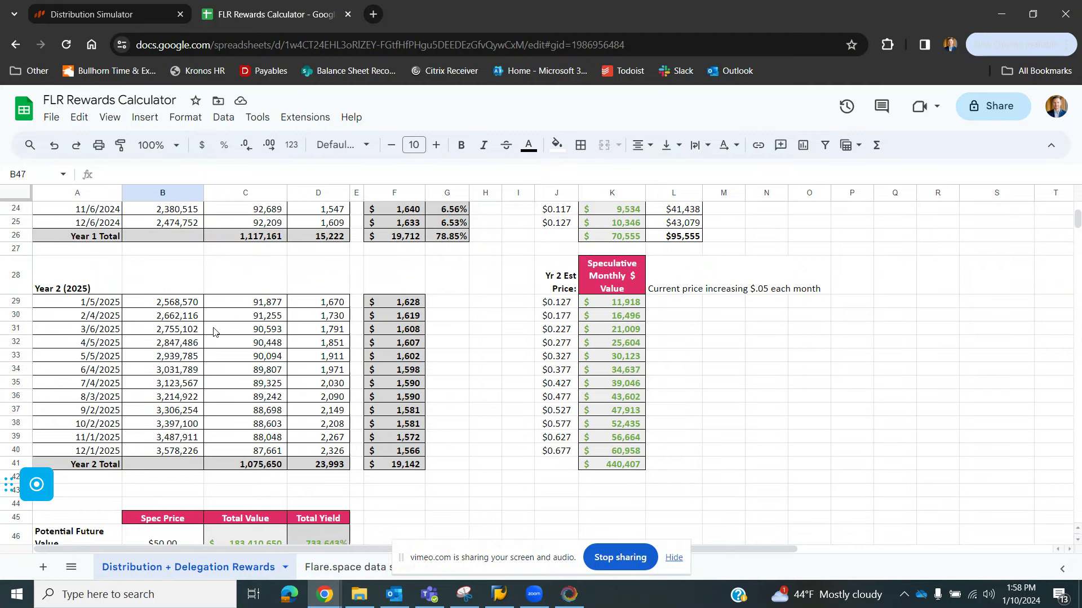
{"action": "scroll", "coordinate": [213, 331], "scroll_direction": "down", "scroll_amount": 3}
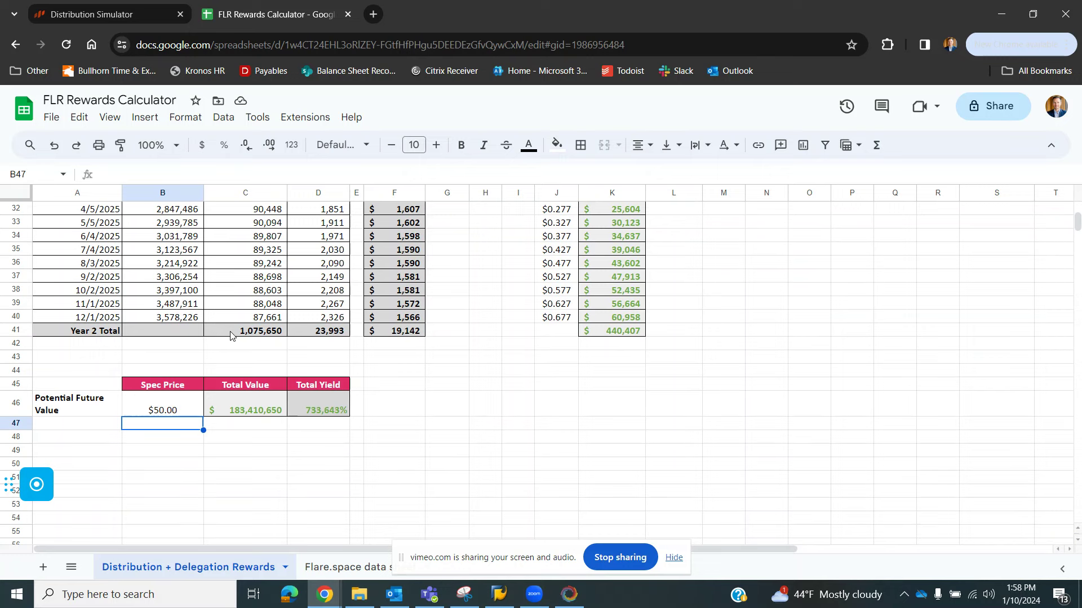
{"action": "scroll", "coordinate": [230, 336], "scroll_direction": "up", "scroll_amount": 7}
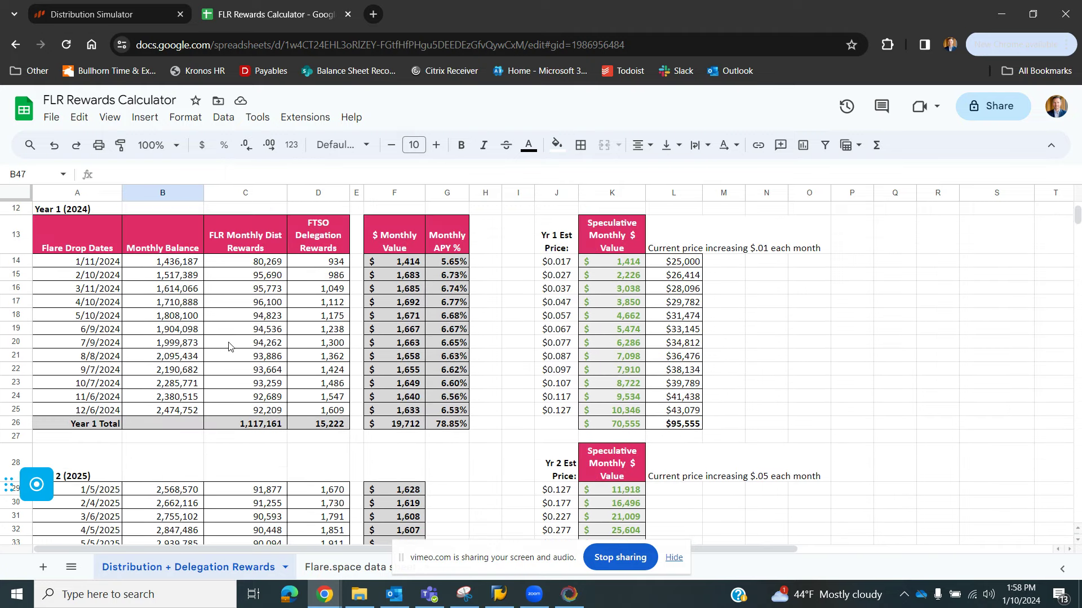
{"action": "scroll", "coordinate": [213, 322], "scroll_direction": "up", "scroll_amount": 3}
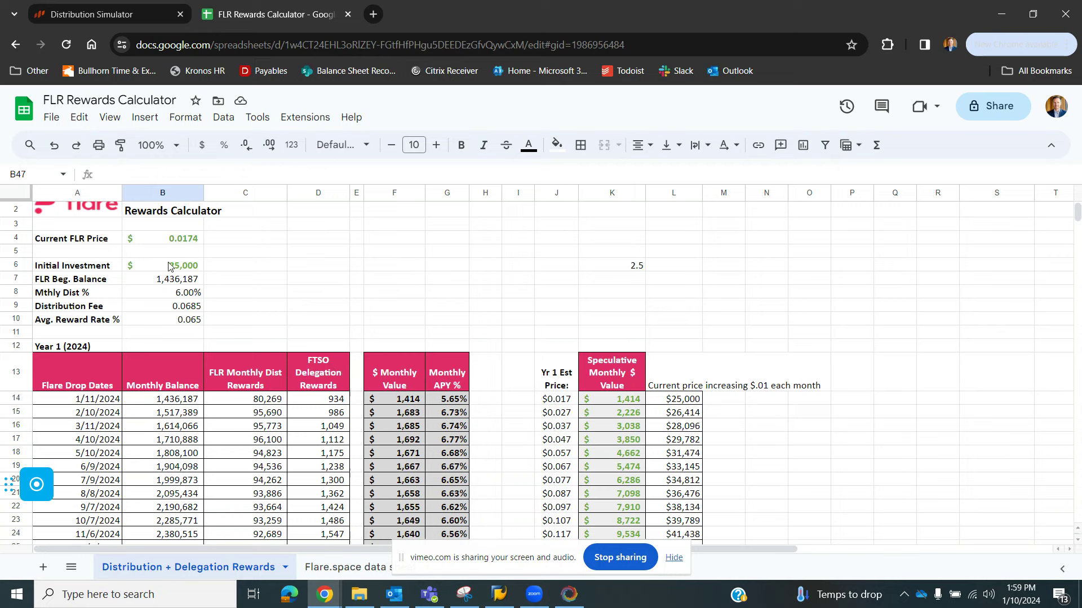
{"action": "scroll", "coordinate": [137, 285], "scroll_direction": "up", "scroll_amount": 1}
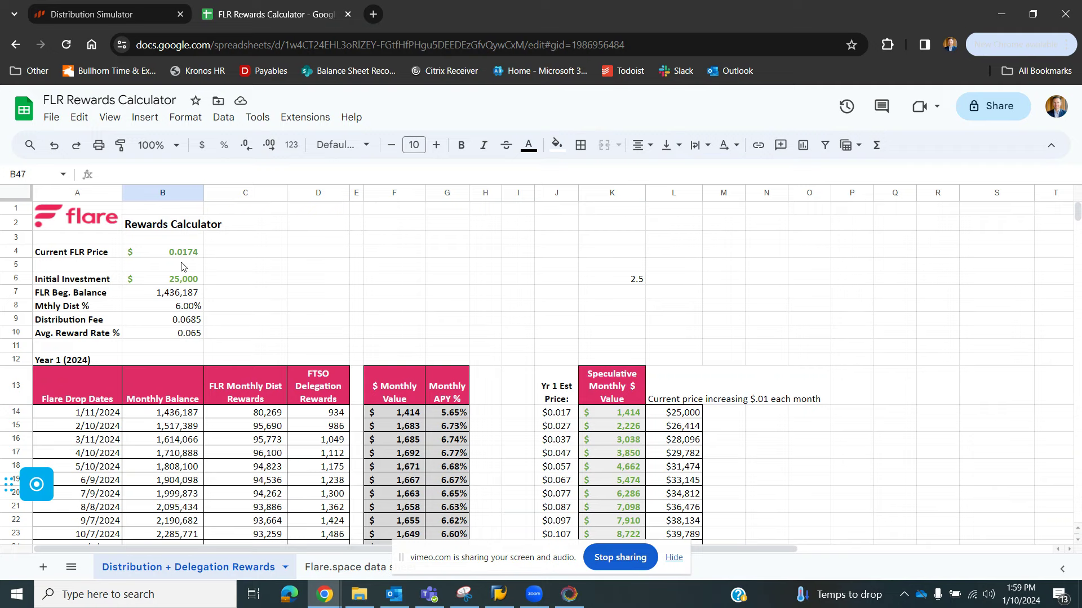
{"action": "scroll", "coordinate": [274, 280], "scroll_direction": "down", "scroll_amount": 2}
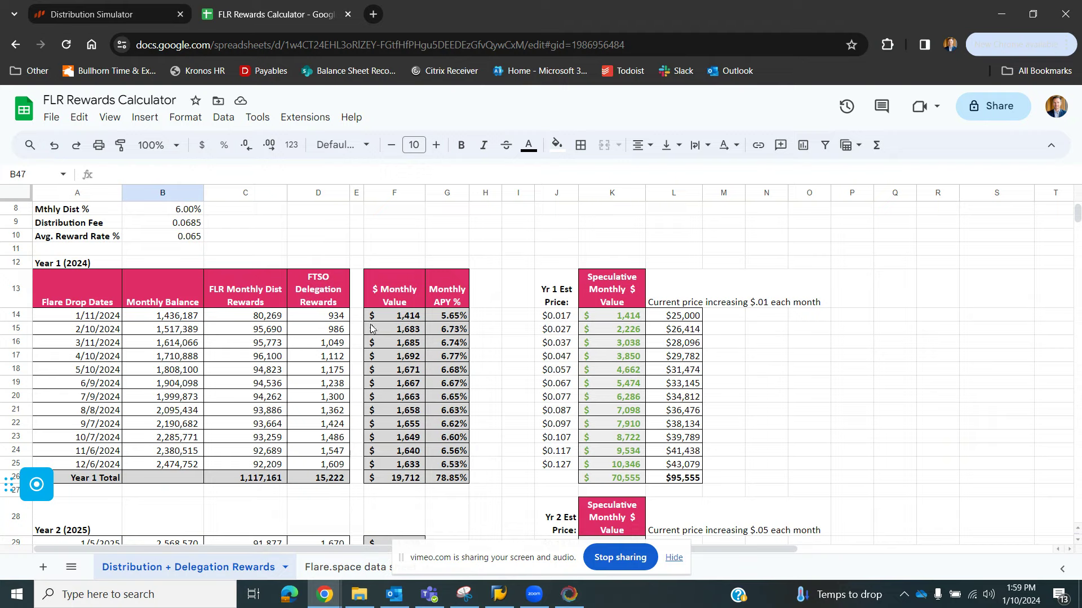
{"action": "scroll", "coordinate": [291, 331], "scroll_direction": "down", "scroll_amount": 4}
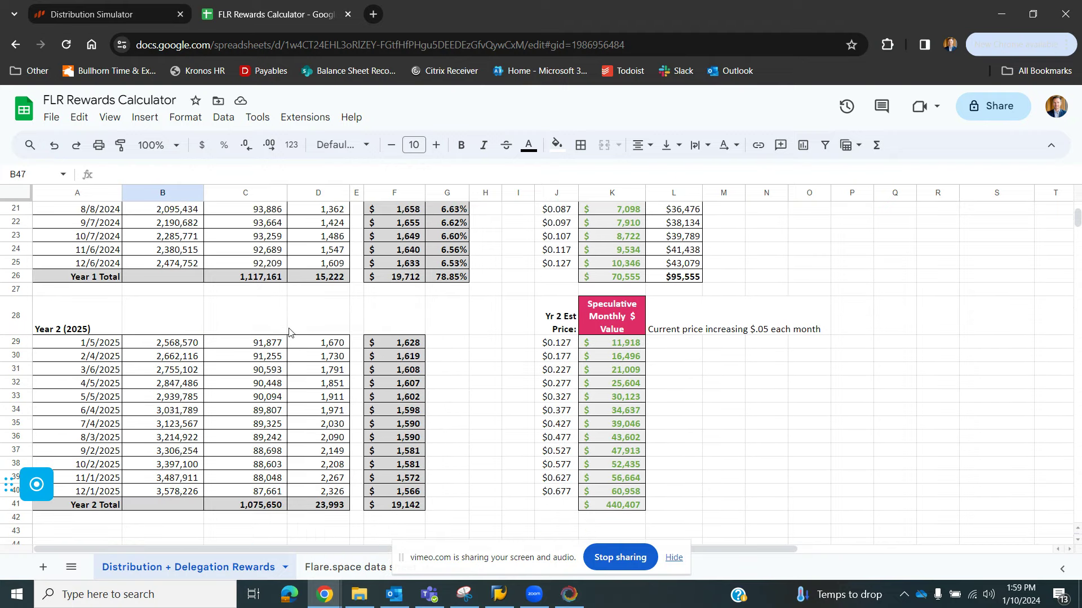
{"action": "scroll", "coordinate": [287, 360], "scroll_direction": "down", "scroll_amount": 3}
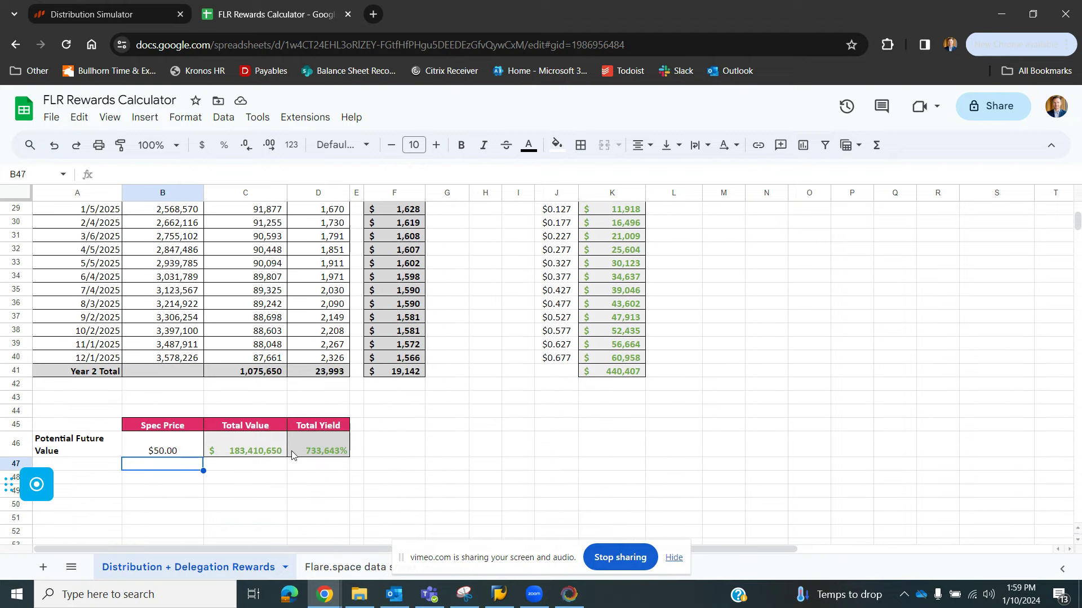
{"action": "left_click", "coordinate": [169, 454]}
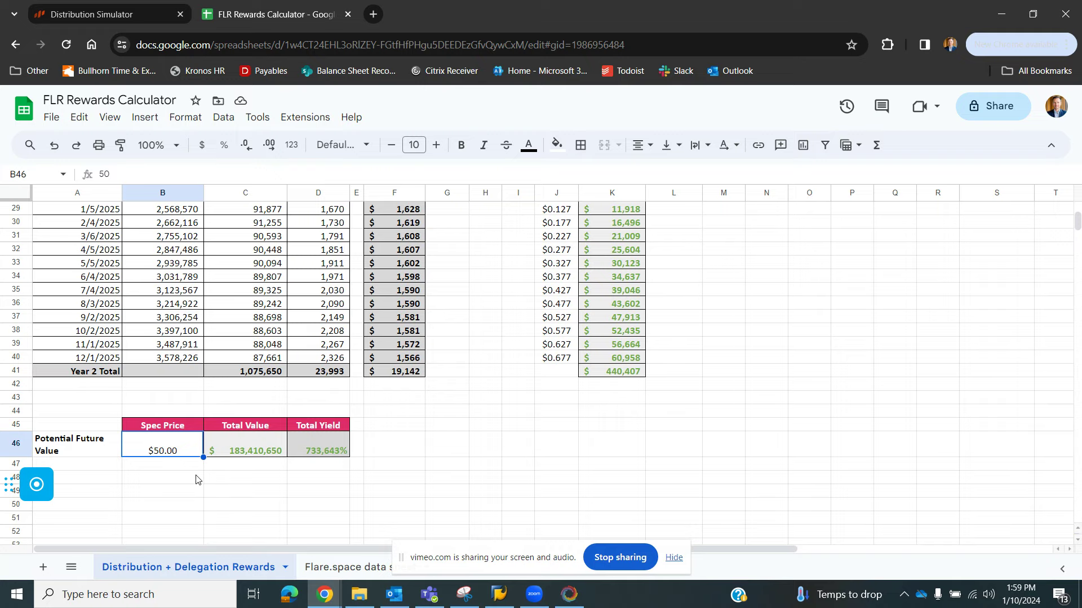
- Set the Initial Investment to $100,000 and view the recalculated Year 1 rewards
{"action": "scroll", "coordinate": [196, 479], "scroll_direction": "up", "scroll_amount": 9}
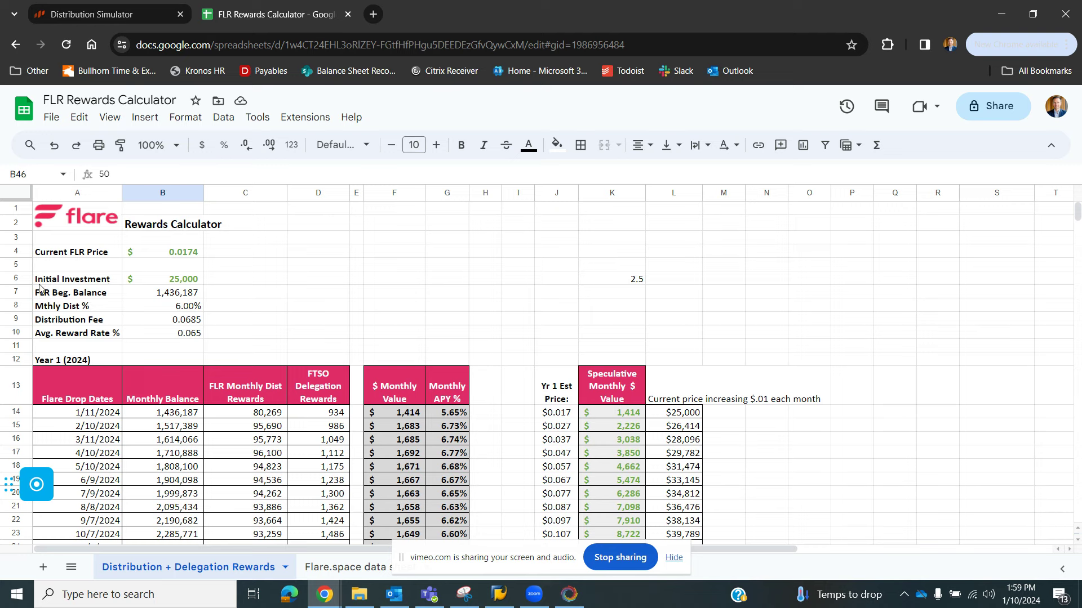
{"action": "left_click", "coordinate": [178, 282]}
{"action": "type", "text": "1"}
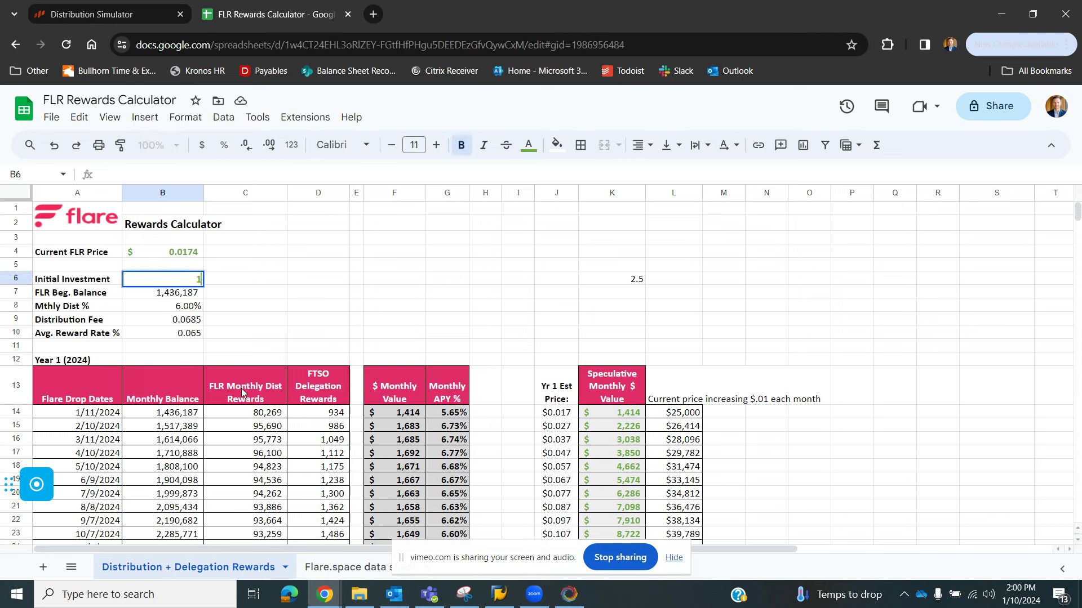
{"action": "type", "text": "00,000"}
{"action": "key", "text": "Return"}
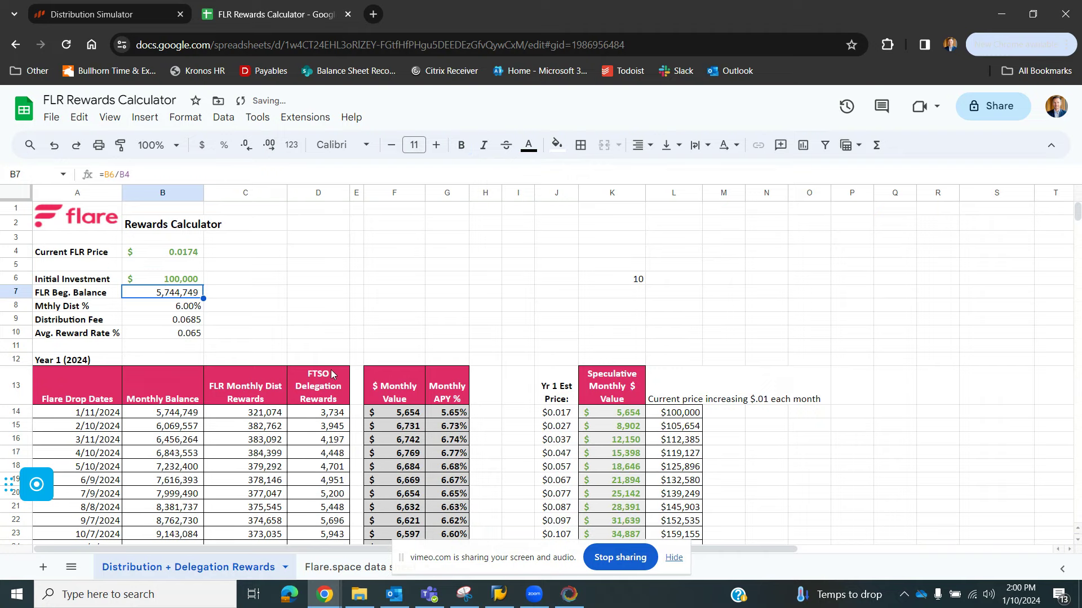
{"action": "scroll", "coordinate": [333, 375], "scroll_direction": "down", "scroll_amount": 3}
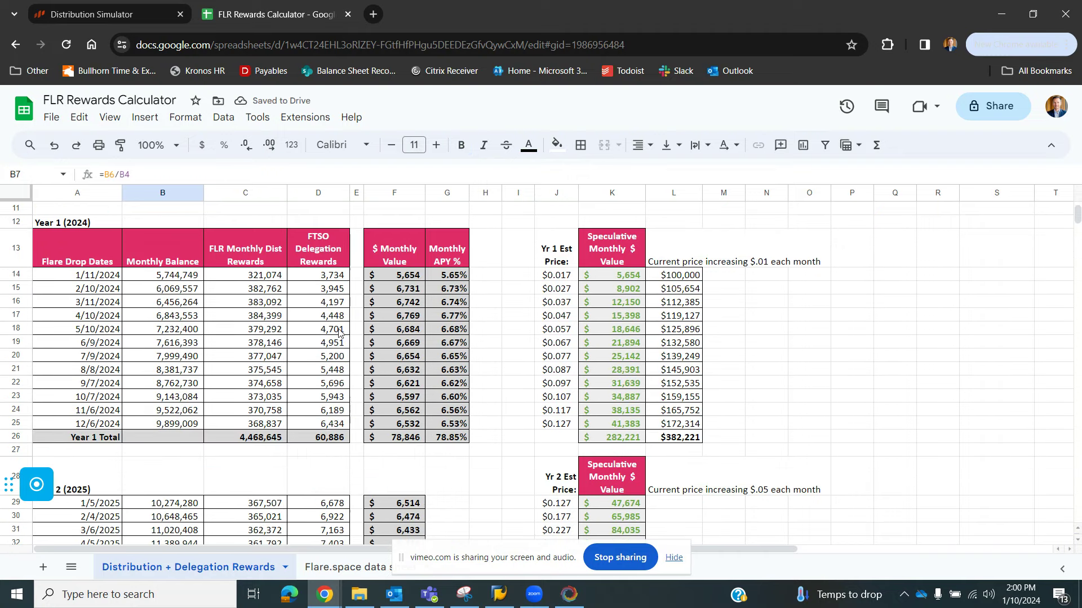
- Select the monthly balance and both reward values in the 12/1/2025 row of the Year 2 table to see their sum
{"action": "scroll", "coordinate": [355, 302], "scroll_direction": "down", "scroll_amount": 5}
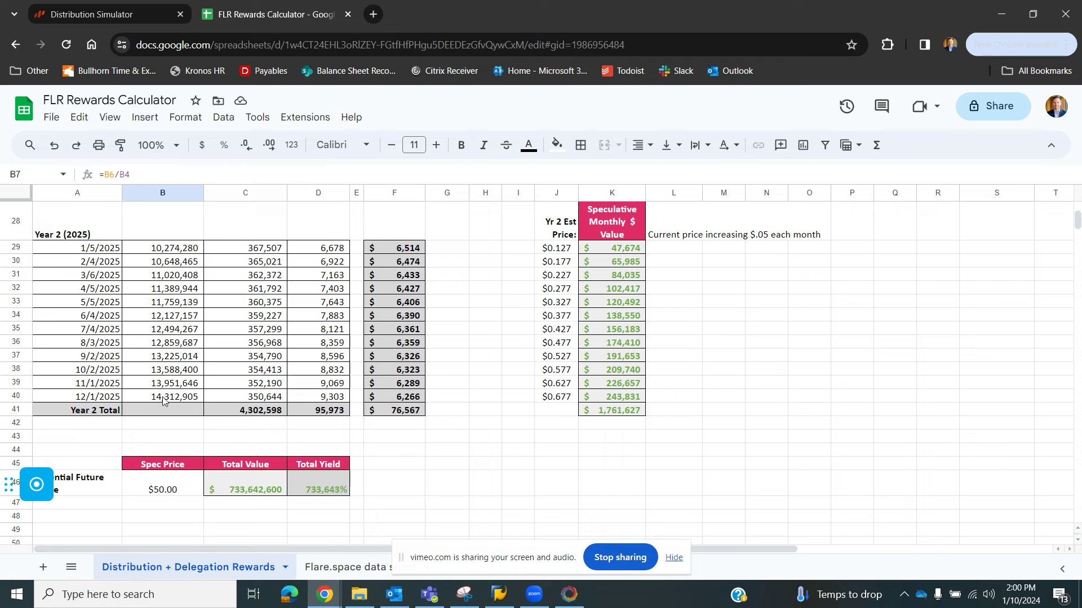
{"action": "left_click_drag", "start_coordinate": [192, 401], "coordinate": [316, 401]}
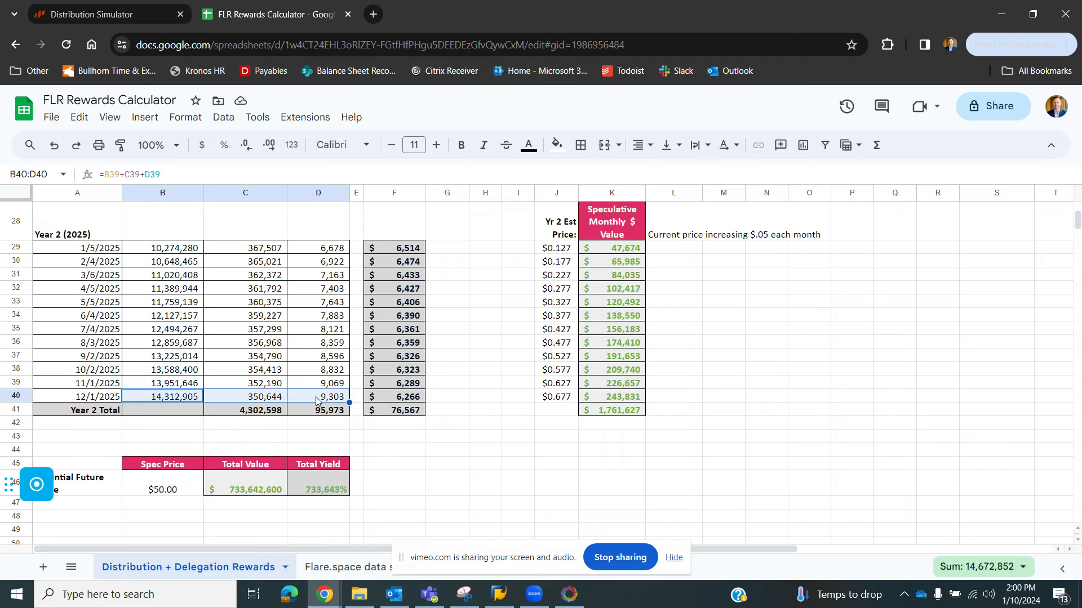
{"action": "scroll", "coordinate": [259, 391], "scroll_direction": "up", "scroll_amount": 9}
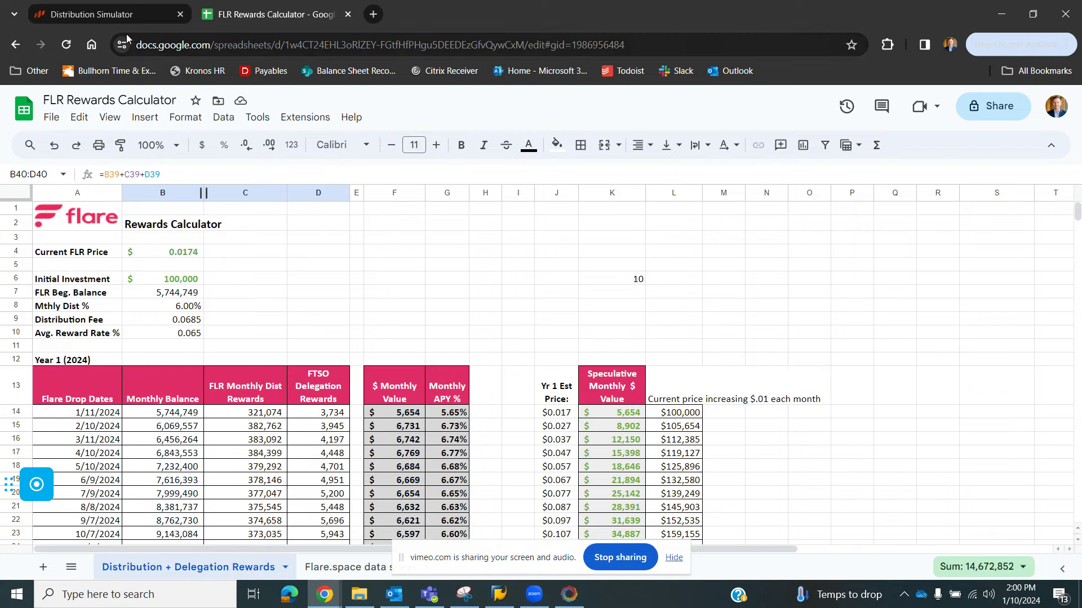
- Switch to the Distribution Simulator and examine its account balance and the potential amount charted at the distribution end
{"action": "left_click", "coordinate": [110, 14]}
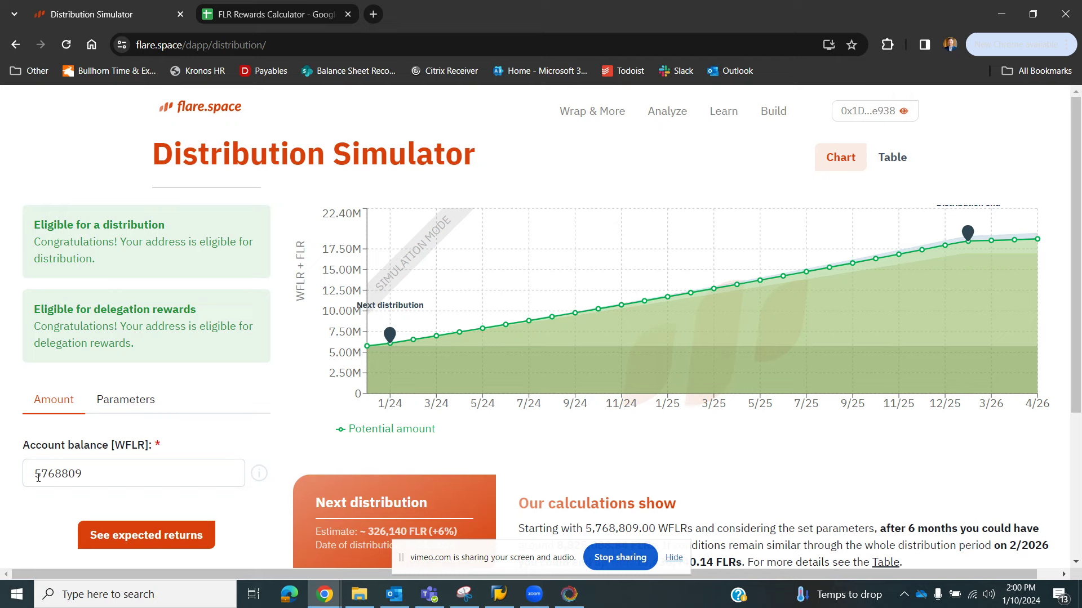
{"action": "left_click_drag", "start_coordinate": [84, 474], "coordinate": [45, 474]}
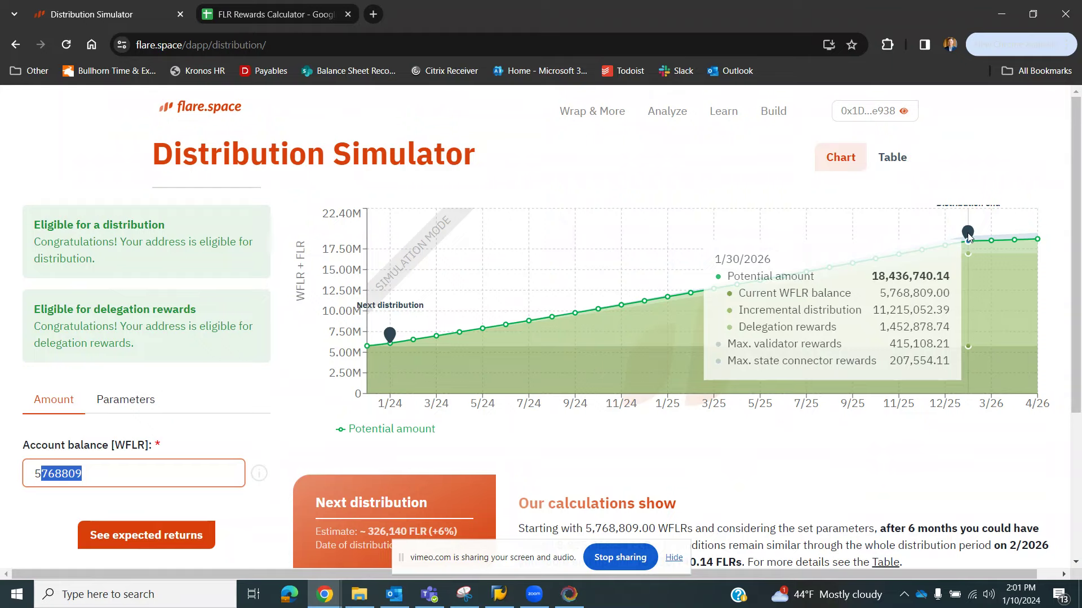
- Return to the FLR Rewards Calculator and compare its Year 1 and Year 2 monthly balances with the Distribution Simulator's projection
{"action": "left_click", "coordinate": [248, 15]}
{"action": "scroll", "coordinate": [336, 339], "scroll_direction": "down", "scroll_amount": 3}
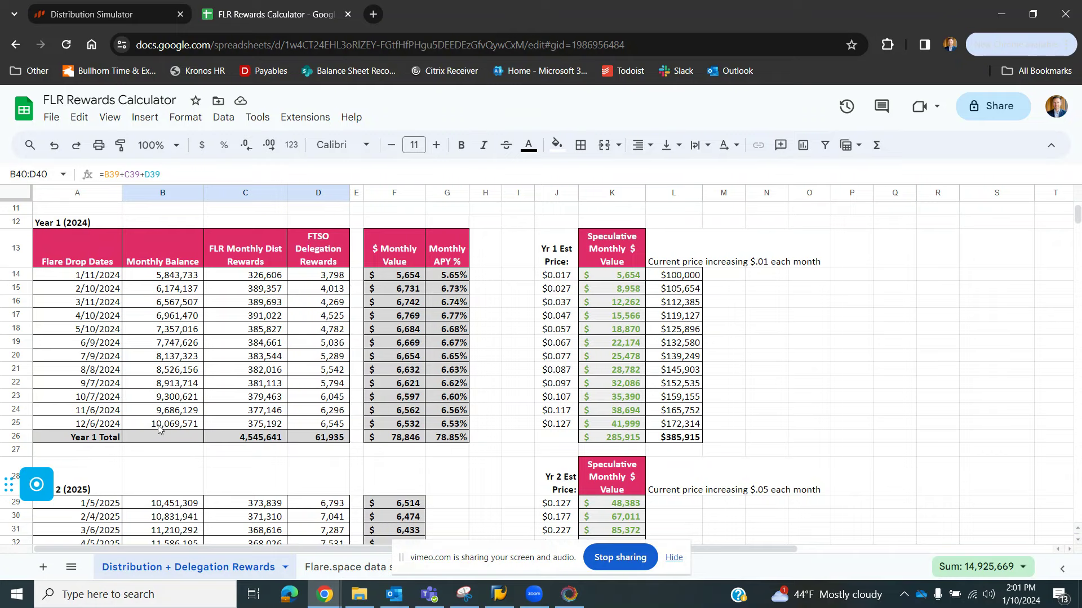
{"action": "scroll", "coordinate": [158, 430], "scroll_direction": "down", "scroll_amount": 3}
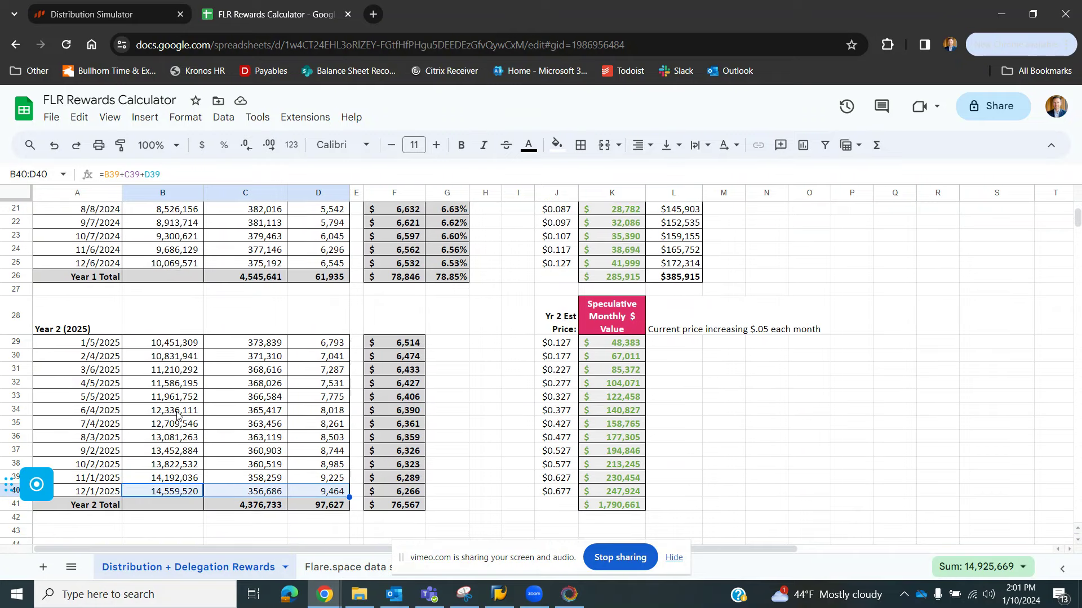
{"action": "scroll", "coordinate": [177, 415], "scroll_direction": "up", "scroll_amount": 2}
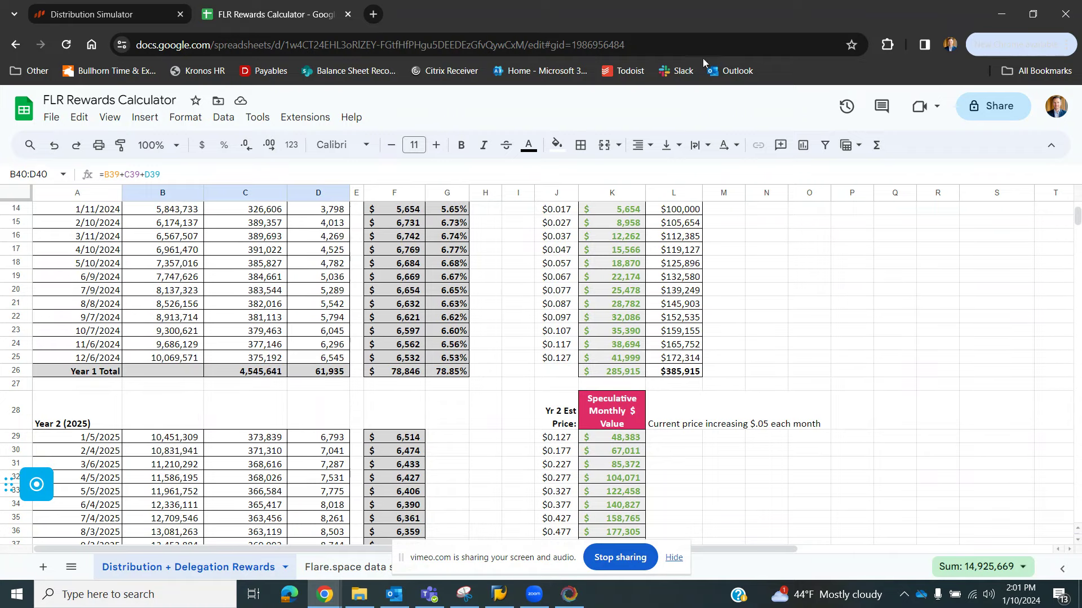
{"action": "left_click", "coordinate": [130, 16]}
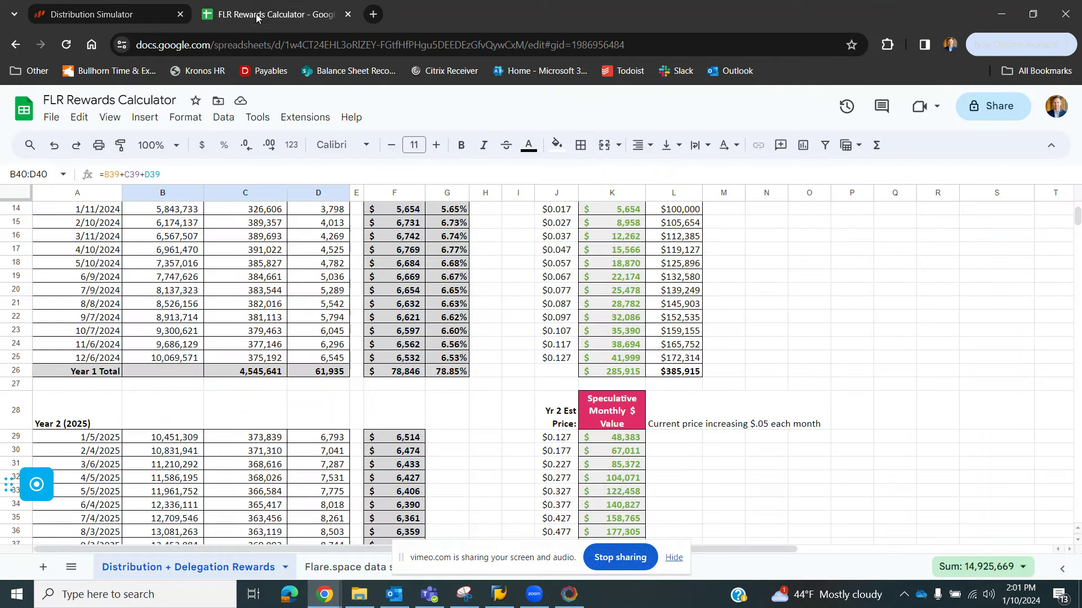
{"action": "left_click", "coordinate": [265, 14]}
{"action": "scroll", "coordinate": [179, 361], "scroll_direction": "up", "scroll_amount": 1}
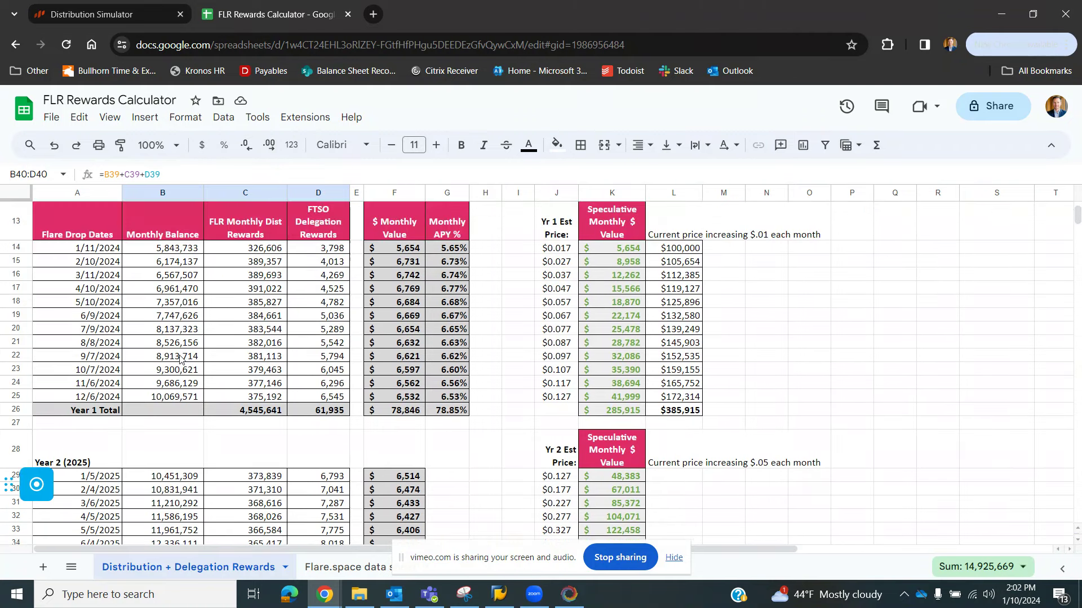
{"action": "scroll", "coordinate": [179, 360], "scroll_direction": "up", "scroll_amount": 1}
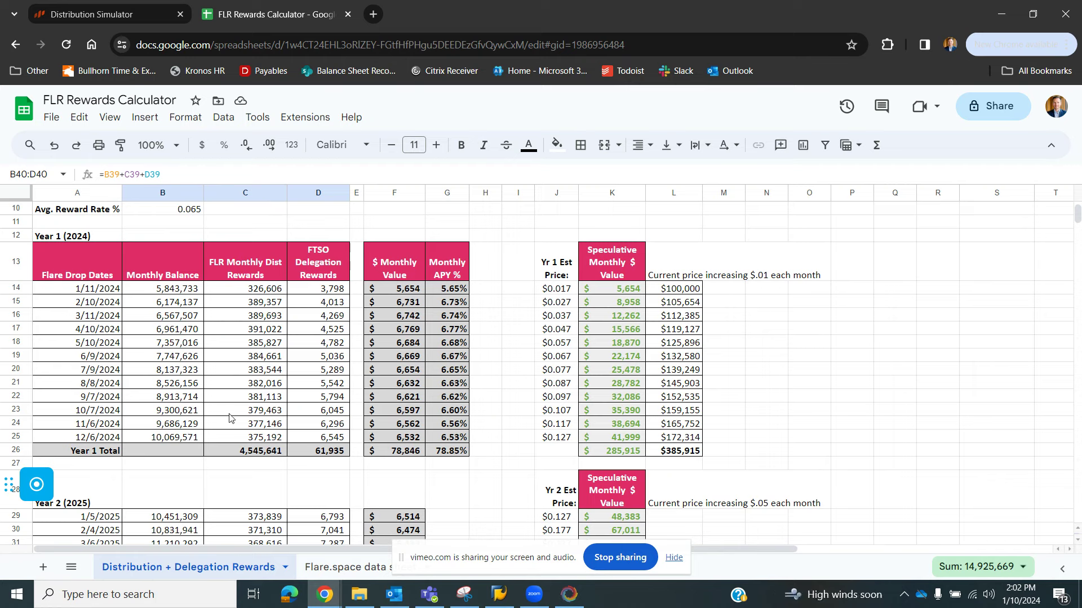
- Inspect the Speculative Monthly $ Value formulas for 1/11/2024 and 2/10/2024 against the 2/10/2024 balance and reward figures
{"action": "scroll", "coordinate": [229, 418], "scroll_direction": "down", "scroll_amount": 1}
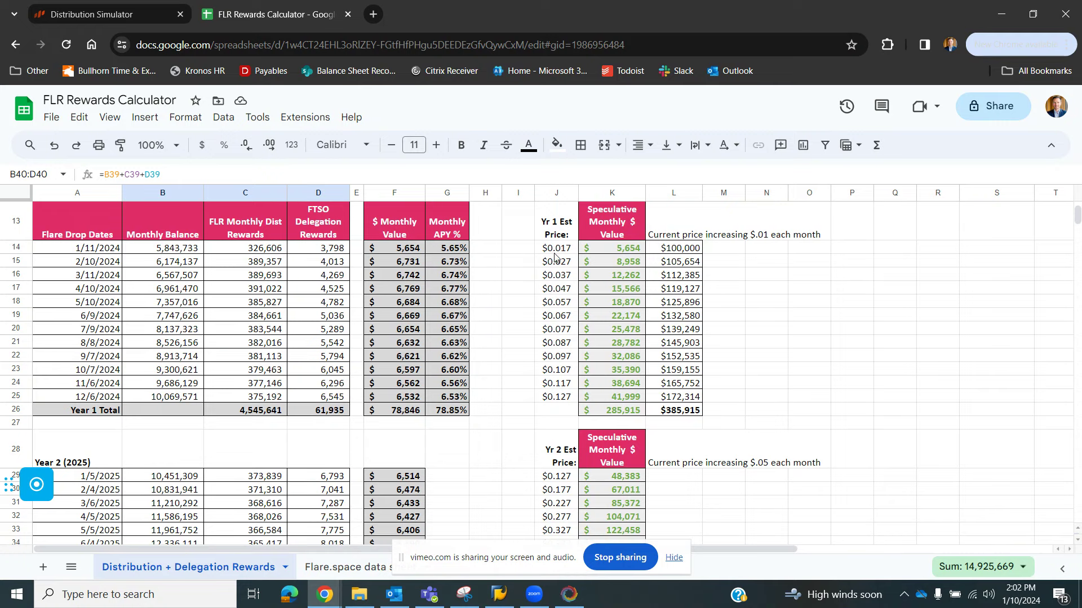
{"action": "left_click", "coordinate": [607, 252]}
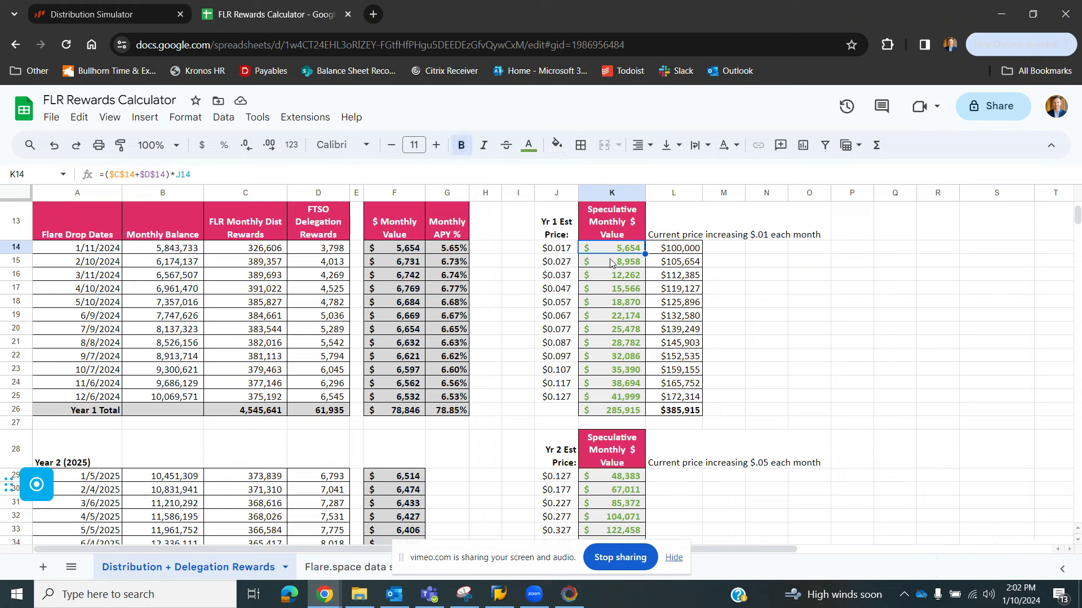
{"action": "left_click", "coordinate": [610, 265]}
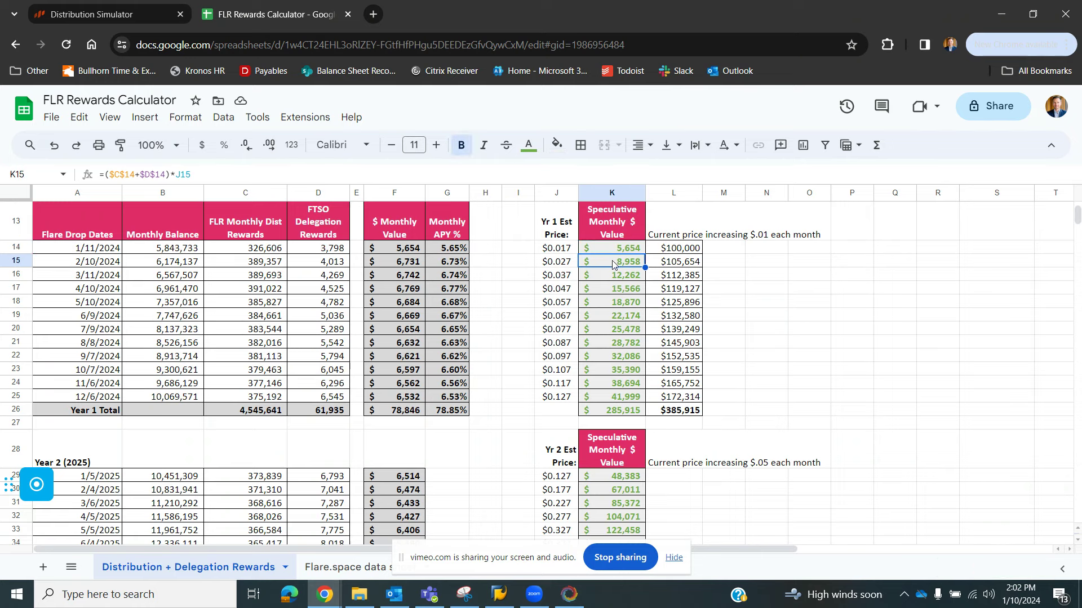
{"action": "left_click_drag", "start_coordinate": [182, 263], "coordinate": [302, 263]}
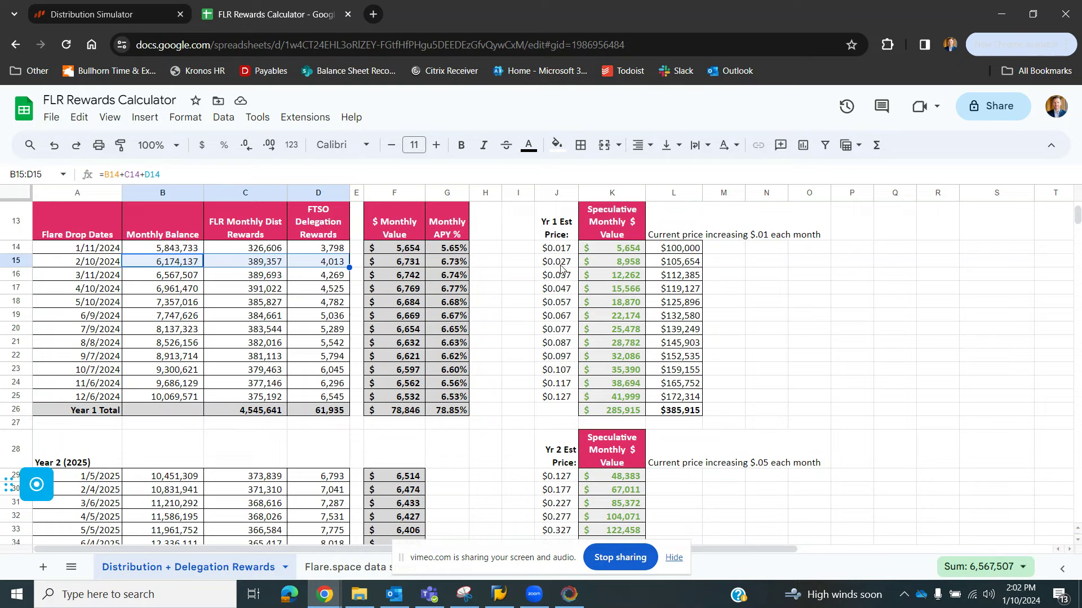
{"action": "left_click", "coordinate": [624, 265]}
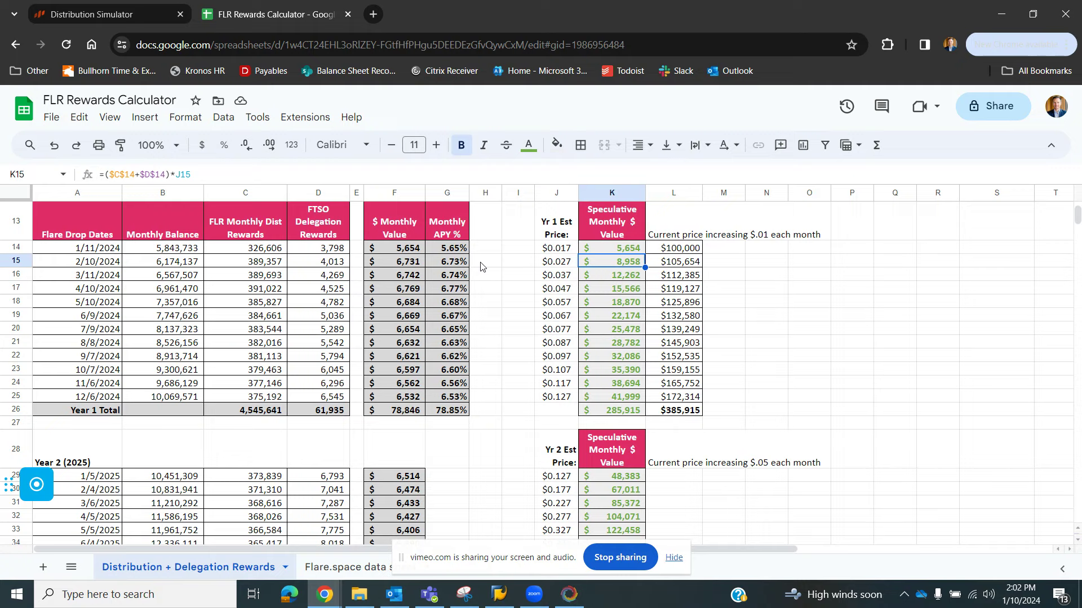
{"action": "scroll", "coordinate": [485, 273], "scroll_direction": "up", "scroll_amount": 4}
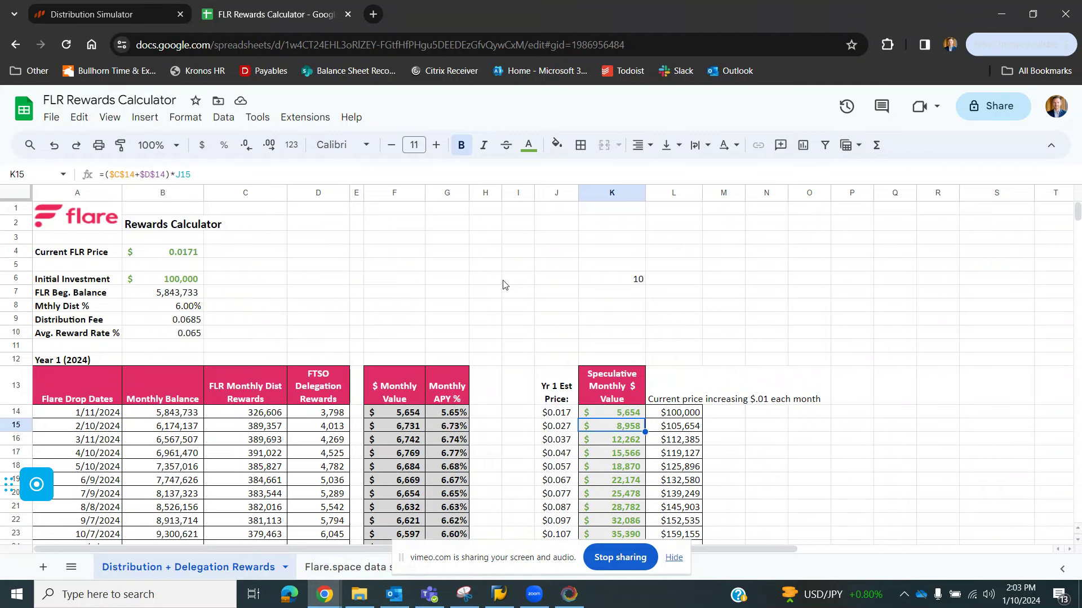
{"action": "scroll", "coordinate": [503, 285], "scroll_direction": "down", "scroll_amount": 2}
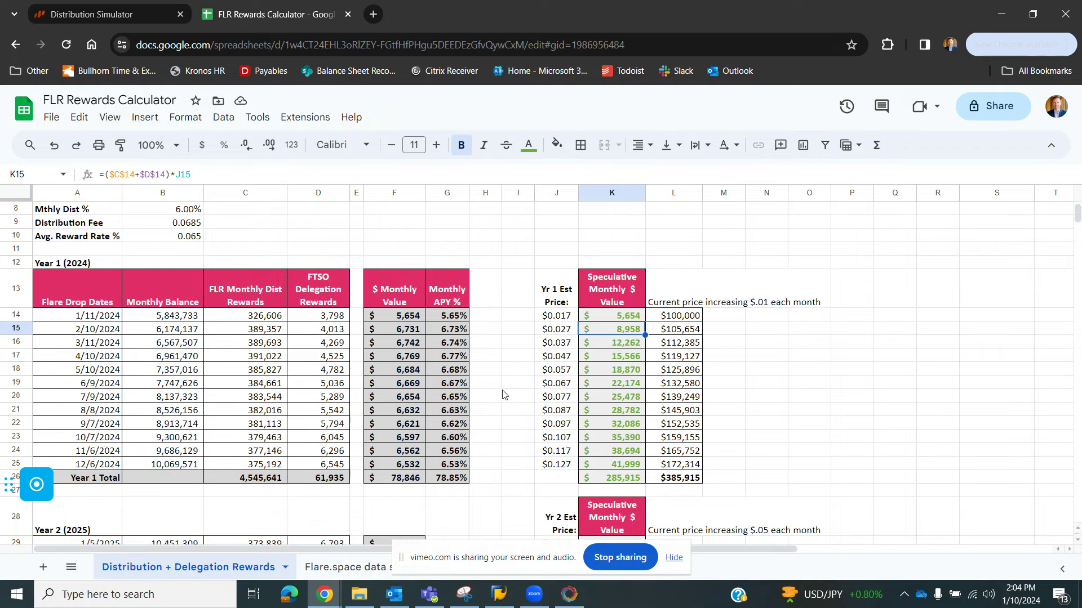
{"action": "scroll", "coordinate": [503, 395], "scroll_direction": "up", "scroll_amount": 2}
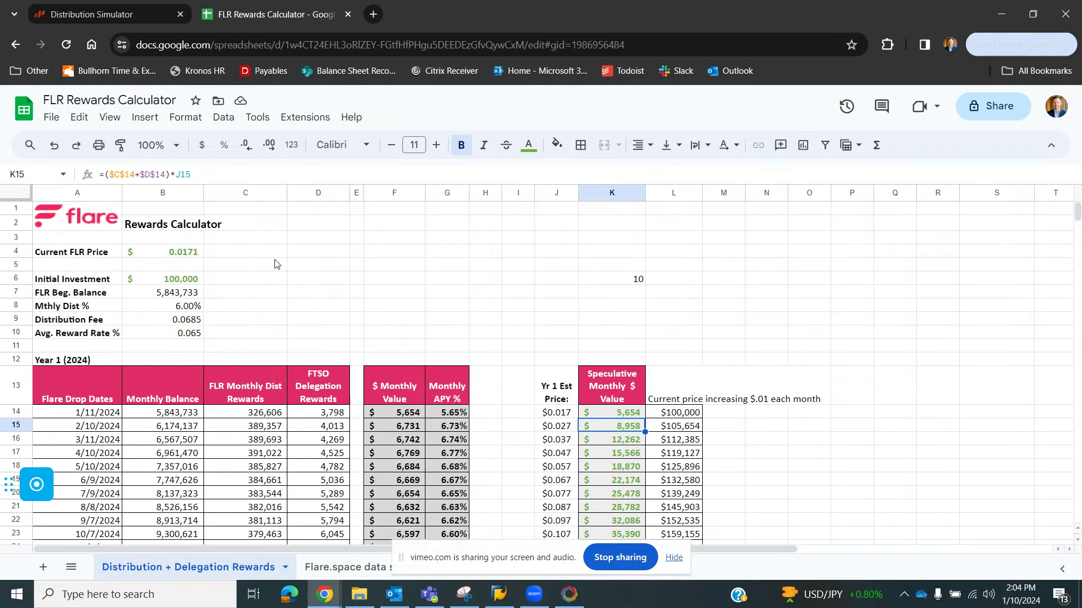